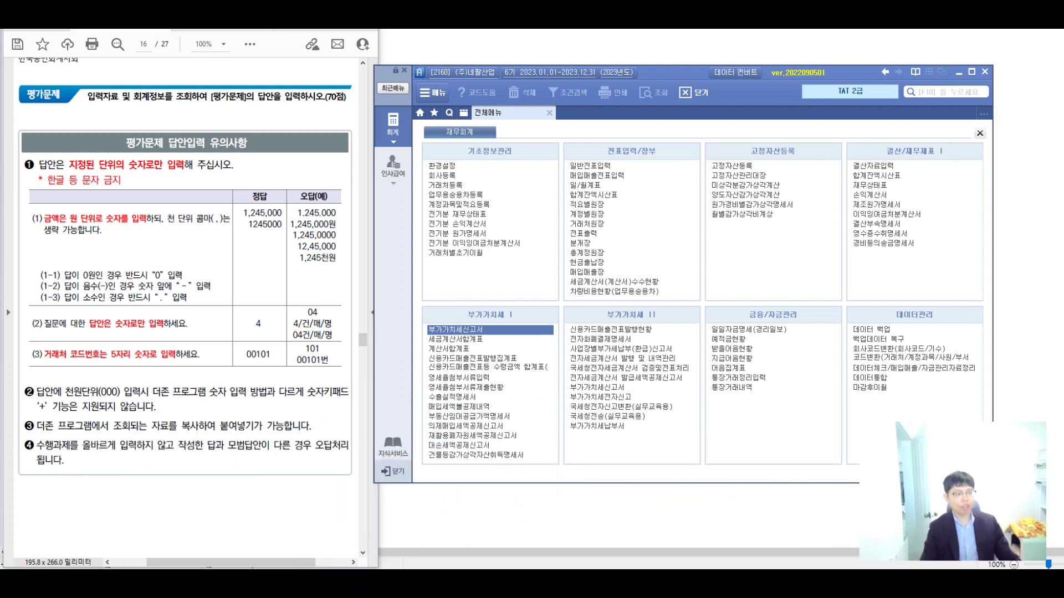
Step: Highlight "답안입력 유의사항" in the answer-entry guidelines heading of the PDF
{"action": "left_click_drag", "start_coordinate": [126, 143], "coordinate": [248, 143]}
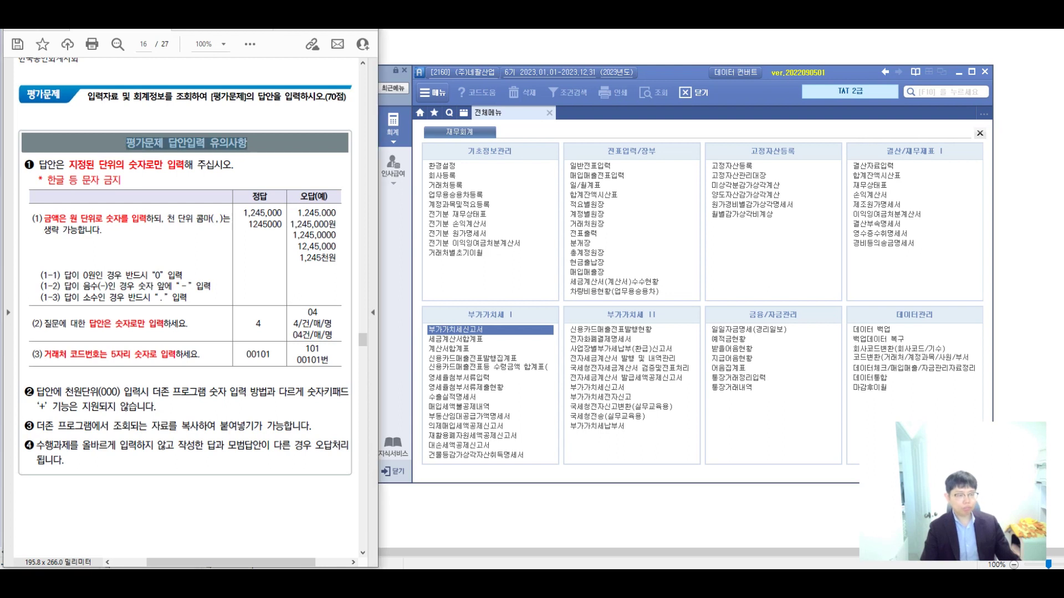
{"action": "left_click_drag", "start_coordinate": [167, 143], "coordinate": [248, 143]}
{"action": "left_click", "coordinate": [248, 98]}
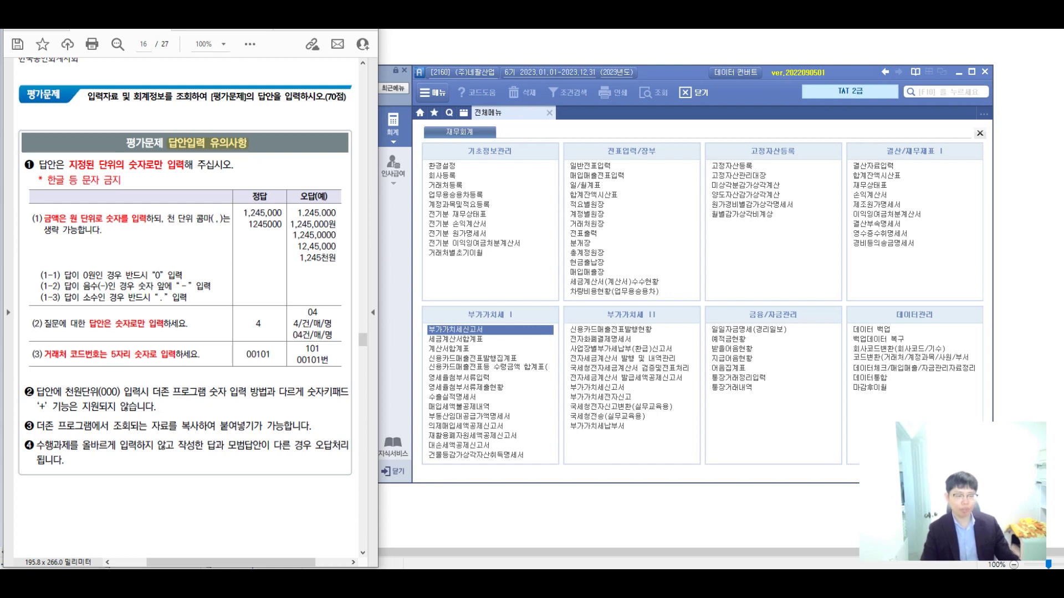
Step: Go to the evaluation question list on page 17 and highlight "환경설정 조회" in question 11's title
{"action": "scroll", "coordinate": [185, 266], "scroll_direction": "down", "scroll_amount": 1}
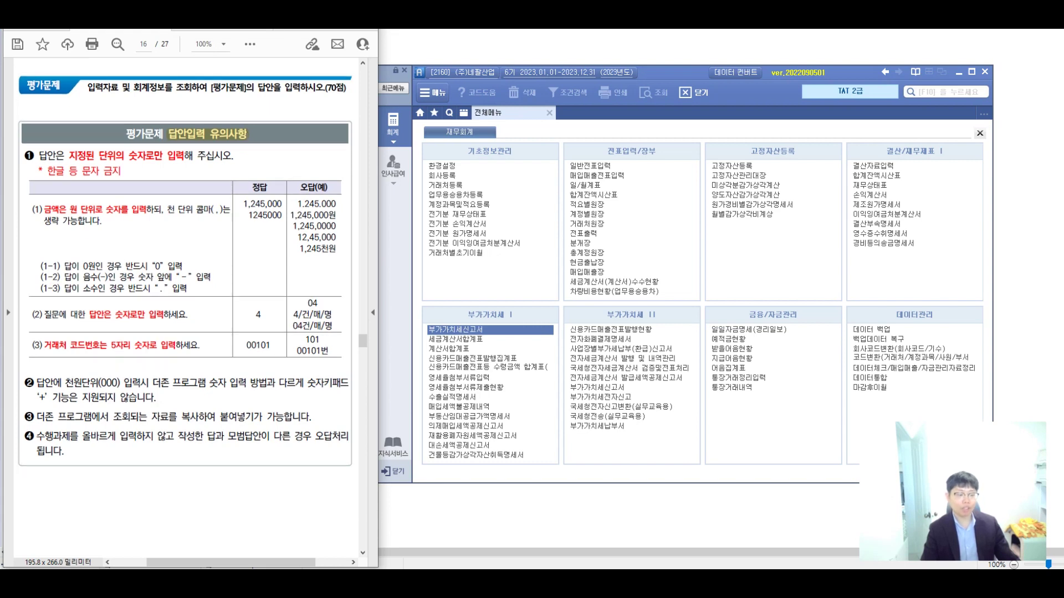
{"action": "scroll", "coordinate": [185, 310], "scroll_direction": "down", "scroll_amount": 10}
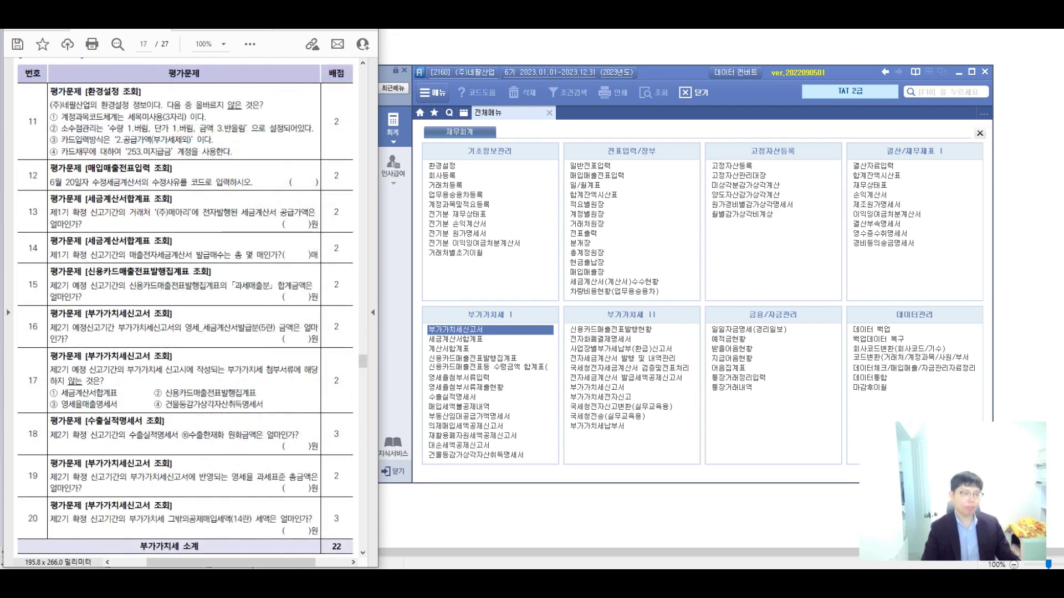
{"action": "left_click_drag", "start_coordinate": [86, 91], "coordinate": [139, 92]}
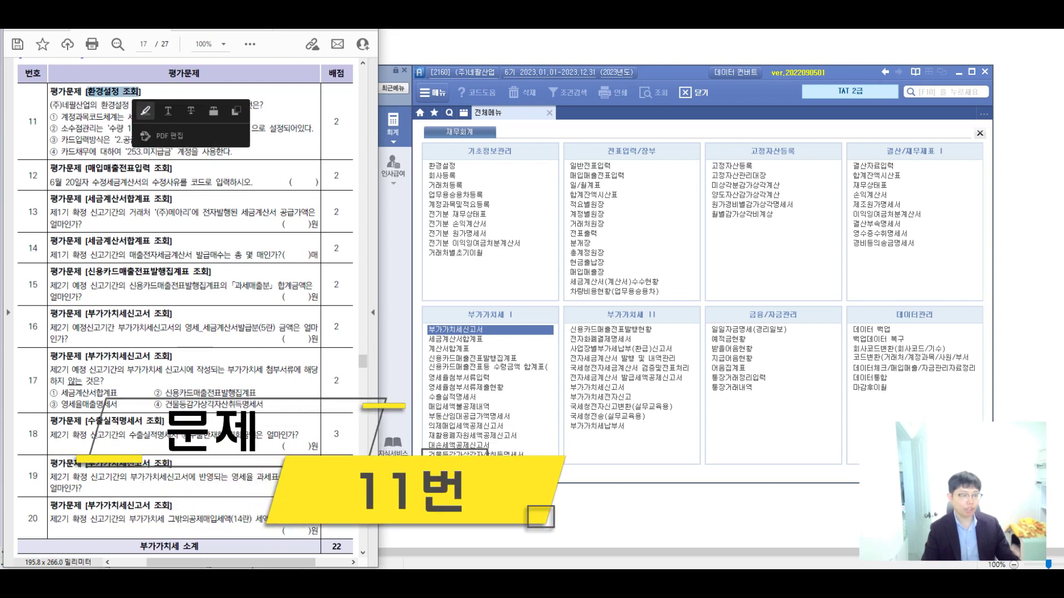
{"action": "left_click", "coordinate": [146, 110]}
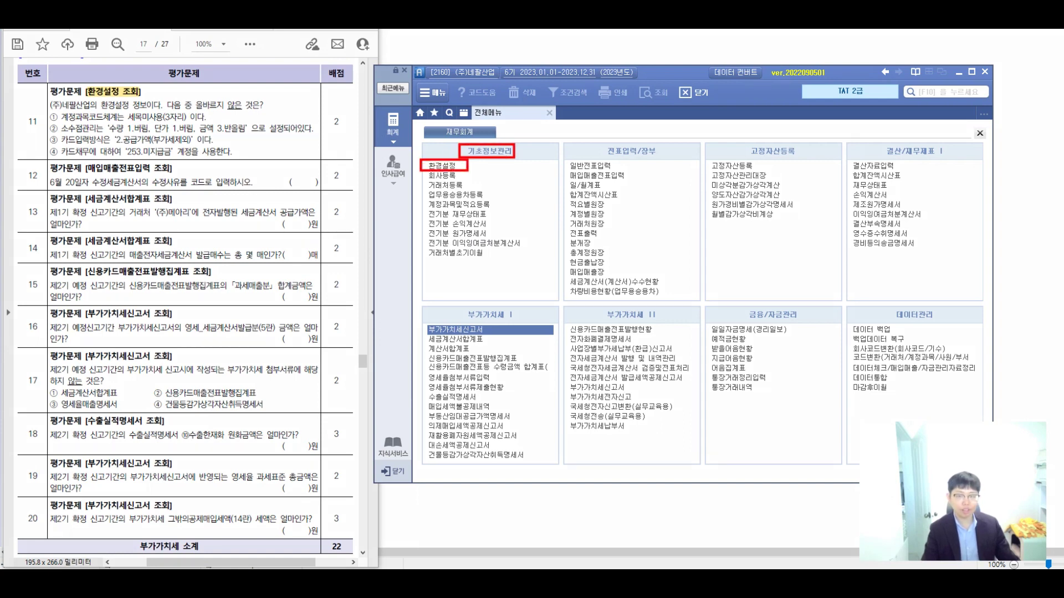
Step: Open 환경설정 and check the account code system and decimal settings against options ① and ② of question 11
{"action": "left_click", "coordinate": [441, 165]}
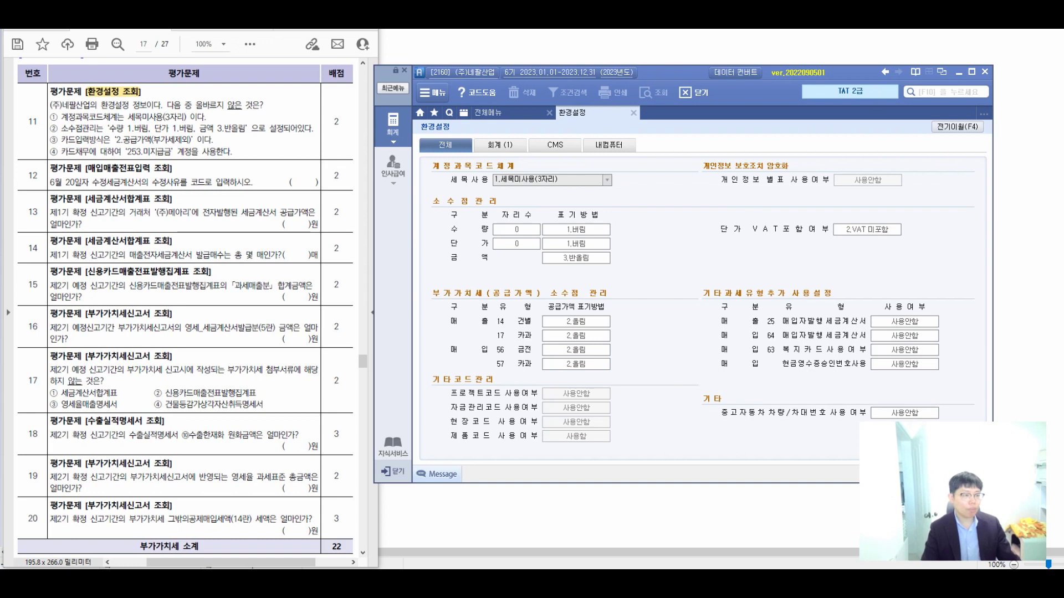
{"action": "left_click_drag", "start_coordinate": [128, 117], "coordinate": [186, 118]}
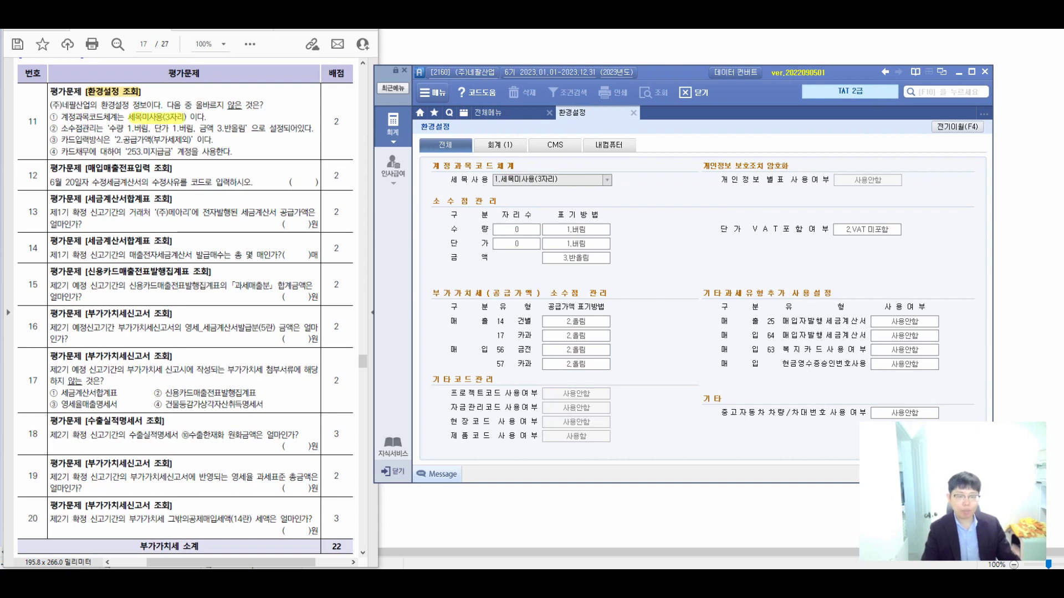
{"action": "mouse_move", "coordinate": [450, 179]}
{"action": "left_mouse_down"}
{"action": "mouse_move", "coordinate": [487, 180]}
{"action": "mouse_move", "coordinate": [489, 165]}
{"action": "mouse_move", "coordinate": [556, 179]}
{"action": "left_mouse_up"}
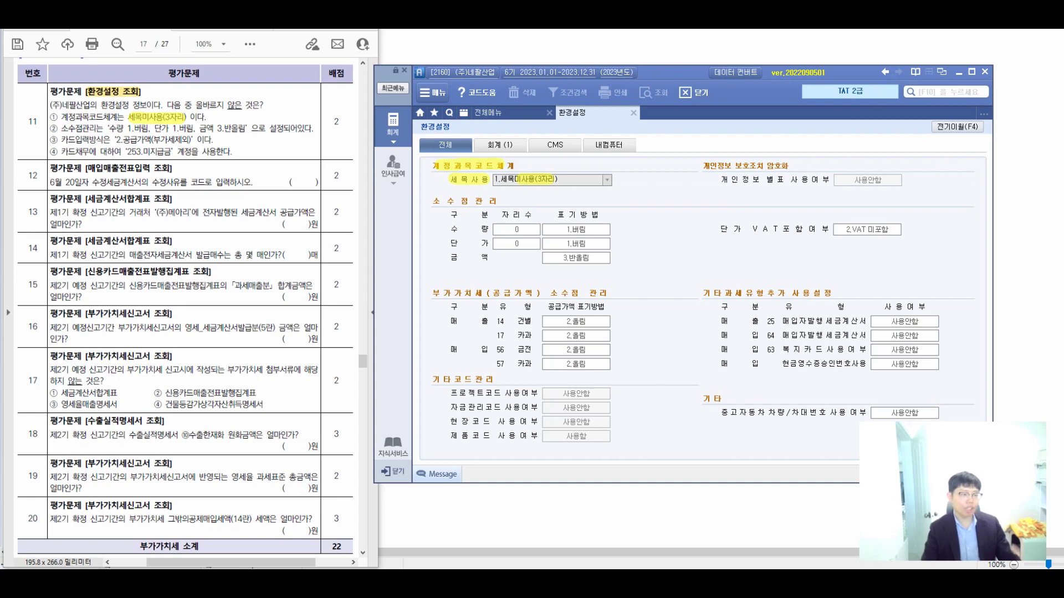
{"action": "left_click_drag", "start_coordinate": [63, 128], "coordinate": [101, 128]}
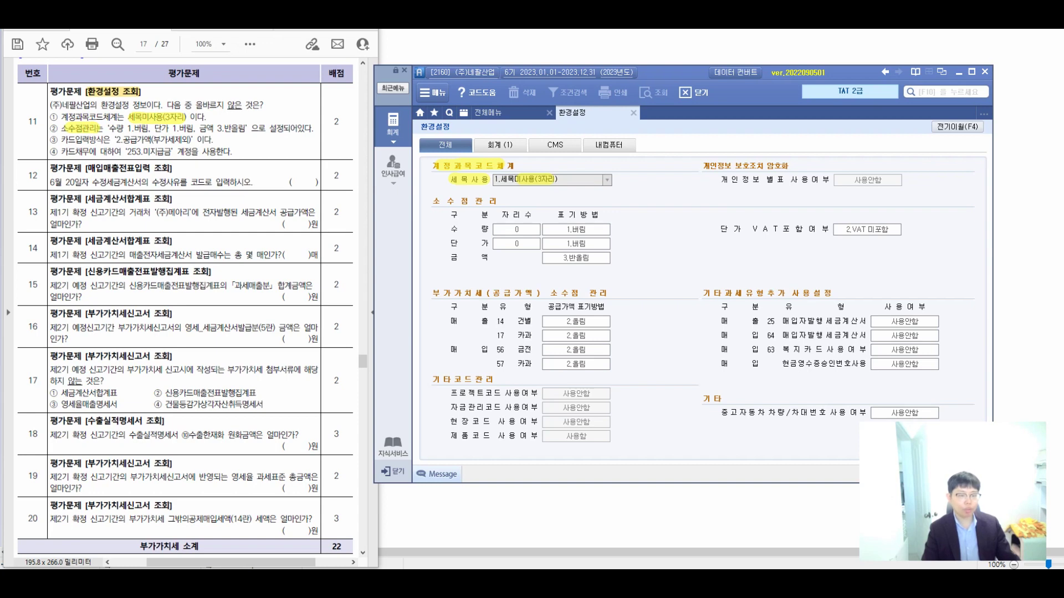
{"action": "left_click_drag", "start_coordinate": [443, 201], "coordinate": [495, 201]}
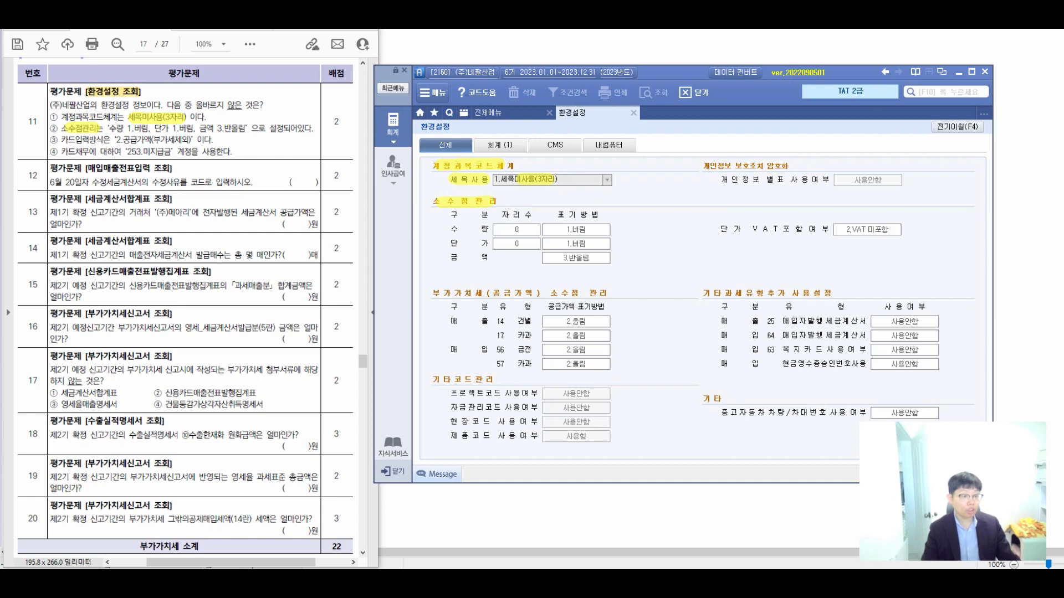
{"action": "mouse_move", "coordinate": [458, 229]}
{"action": "left_mouse_down"}
{"action": "mouse_move", "coordinate": [487, 229]}
{"action": "mouse_move", "coordinate": [490, 244]}
{"action": "mouse_move", "coordinate": [505, 244]}
{"action": "mouse_move", "coordinate": [500, 262]}
{"action": "left_mouse_up"}
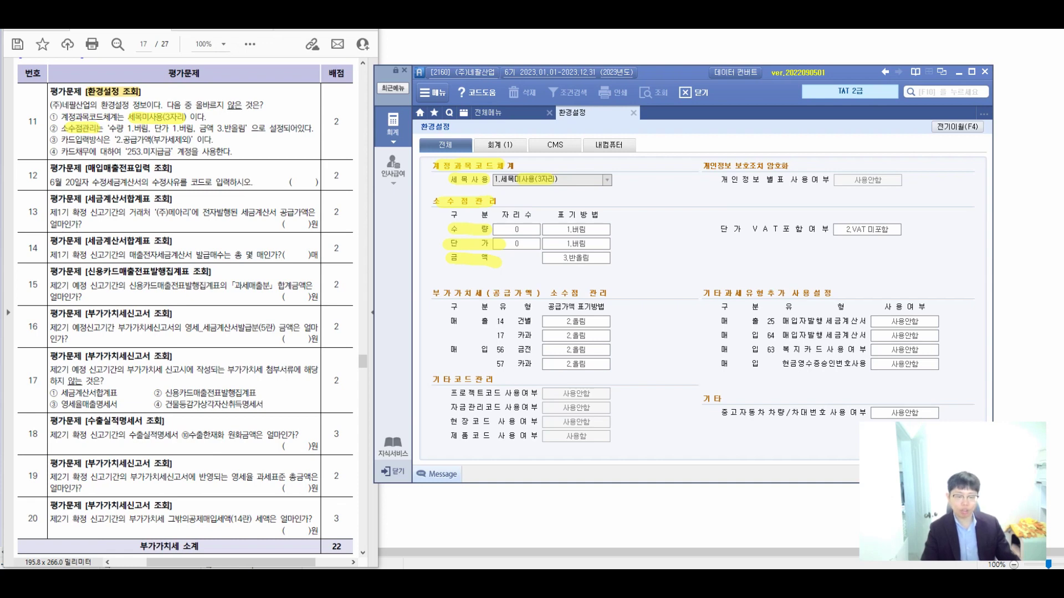
Step: Check 카드입력방식 and 카드채무 in the accounting settings against options ③ and ④, writing ③ as question 11's answer
{"action": "left_click", "coordinate": [500, 145]}
{"action": "left_click_drag", "start_coordinate": [565, 298], "coordinate": [605, 298]}
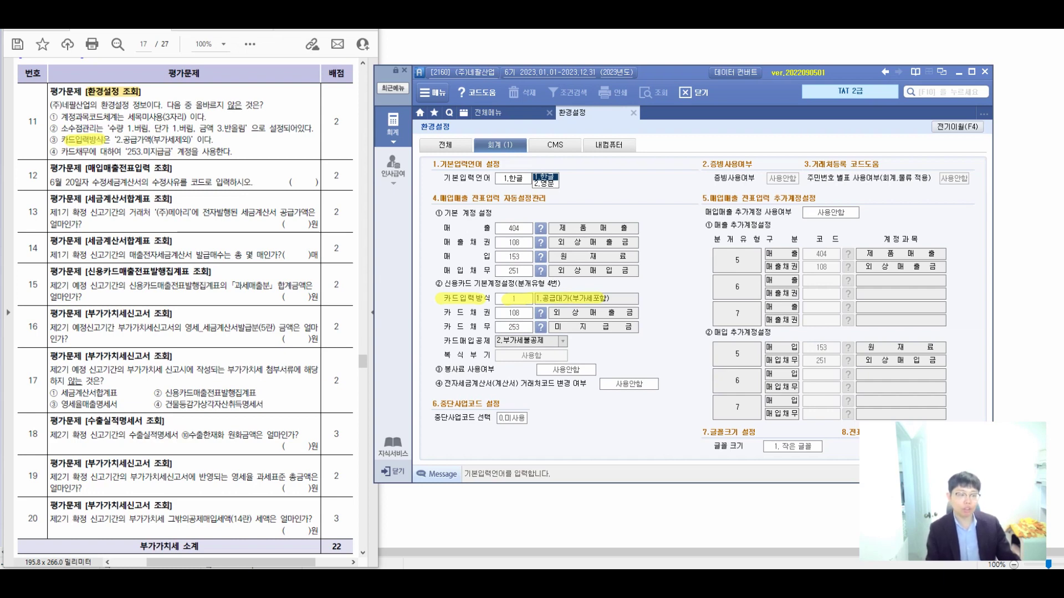
{"action": "mouse_move", "coordinate": [182, 78]}
{"action": "left_mouse_down"}
{"action": "mouse_move", "coordinate": [199, 106]}
{"action": "mouse_move", "coordinate": [172, 140]}
{"action": "left_mouse_up"}
{"action": "mouse_move", "coordinate": [188, 60]}
{"action": "left_mouse_down"}
{"action": "mouse_move", "coordinate": [246, 111]}
{"action": "mouse_move", "coordinate": [178, 61]}
{"action": "left_mouse_up"}
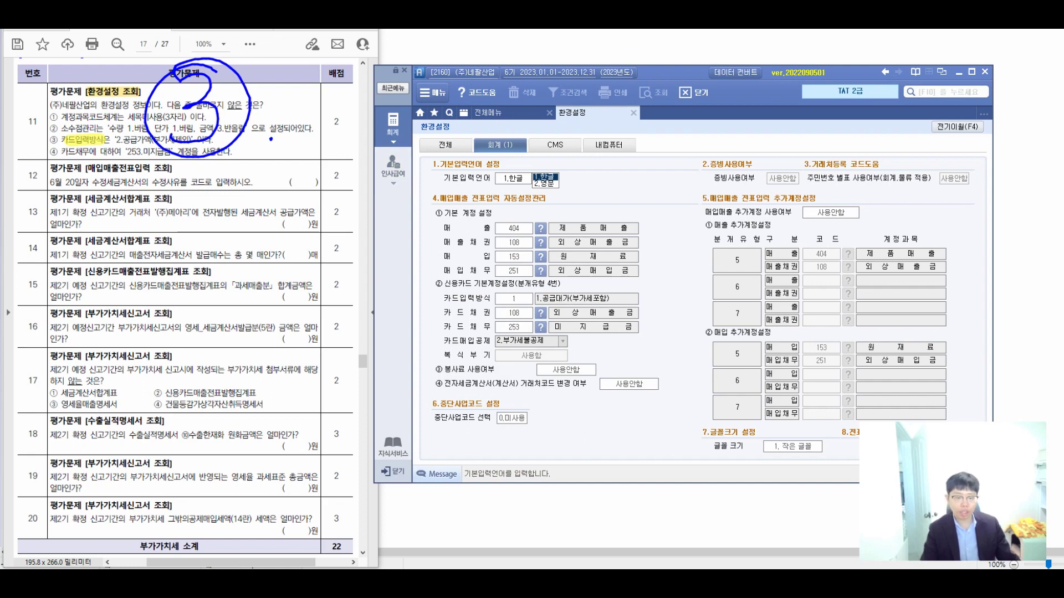
{"action": "left_click_drag", "start_coordinate": [439, 327], "coordinate": [637, 327]}
{"action": "left_click_drag", "start_coordinate": [128, 151], "coordinate": [217, 151]}
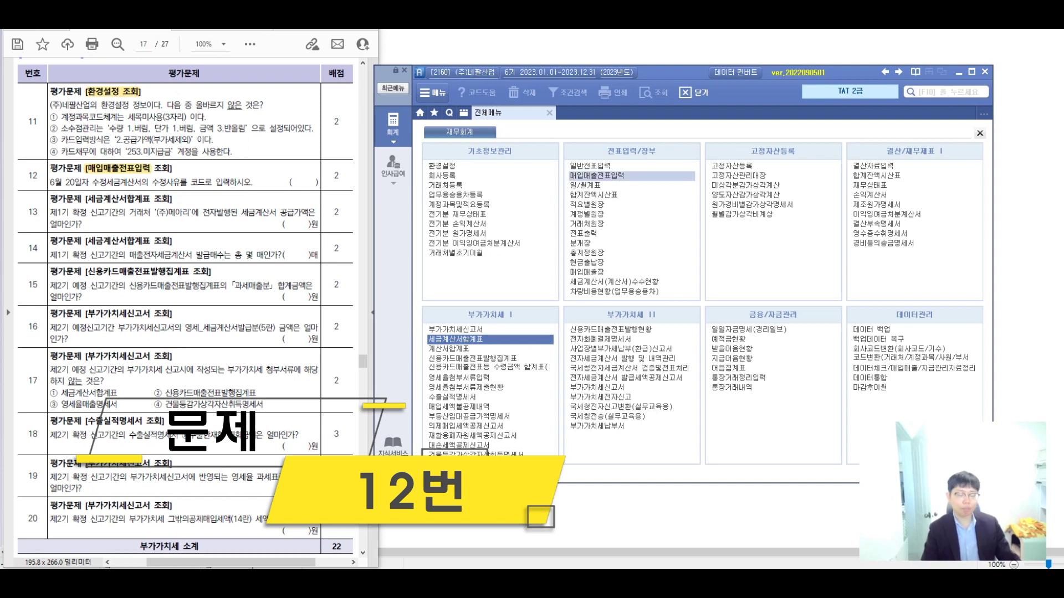
Step: Open 매입매출전표입력, retrieve the entries for June 20 (06/20), and select the 계약금 voucher
{"action": "left_click", "coordinate": [631, 175]}
{"action": "type", "text": "06"}
{"action": "key", "text": "Return"}
{"action": "type", "text": "20"}
{"action": "key", "text": "Return"}
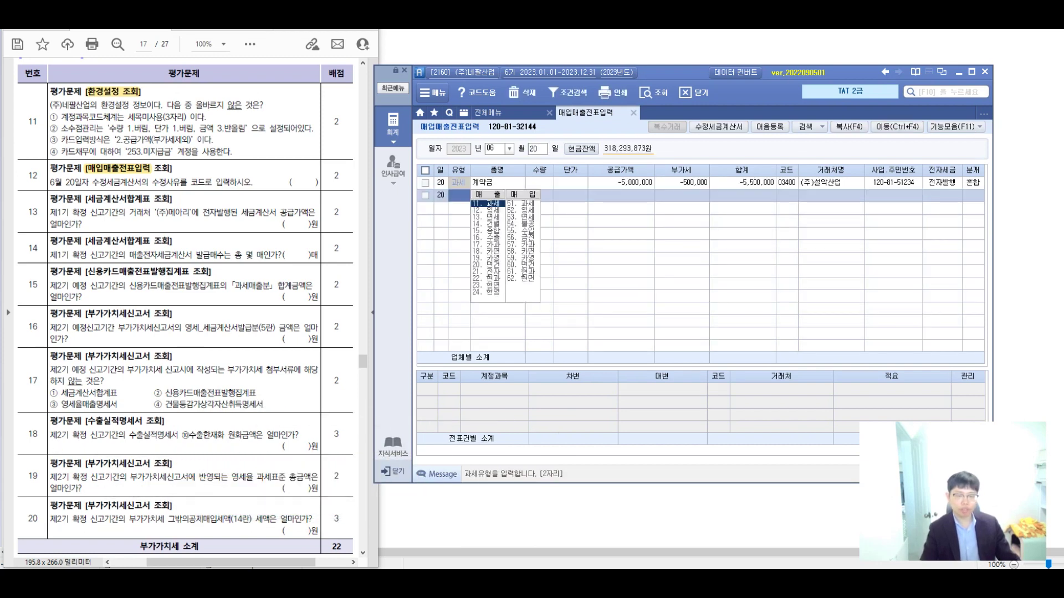
{"action": "left_click", "coordinate": [620, 182]}
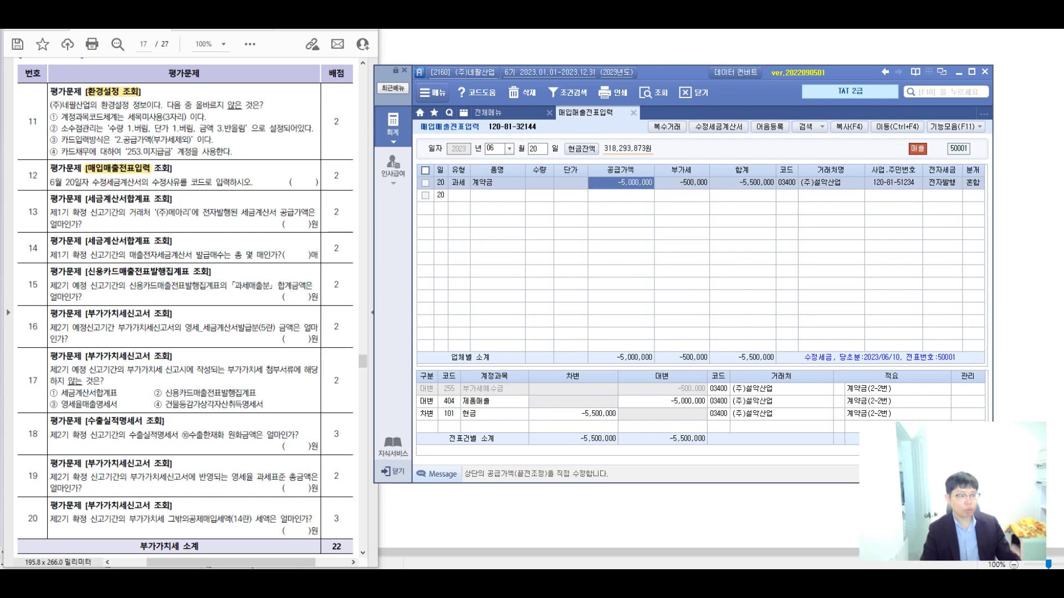
Step: Highlight question 12's request, open the voucher's 수정세금계산서 details, and write the amendment reason code as the answer
{"action": "left_click_drag", "start_coordinate": [93, 183], "coordinate": [252, 182]}
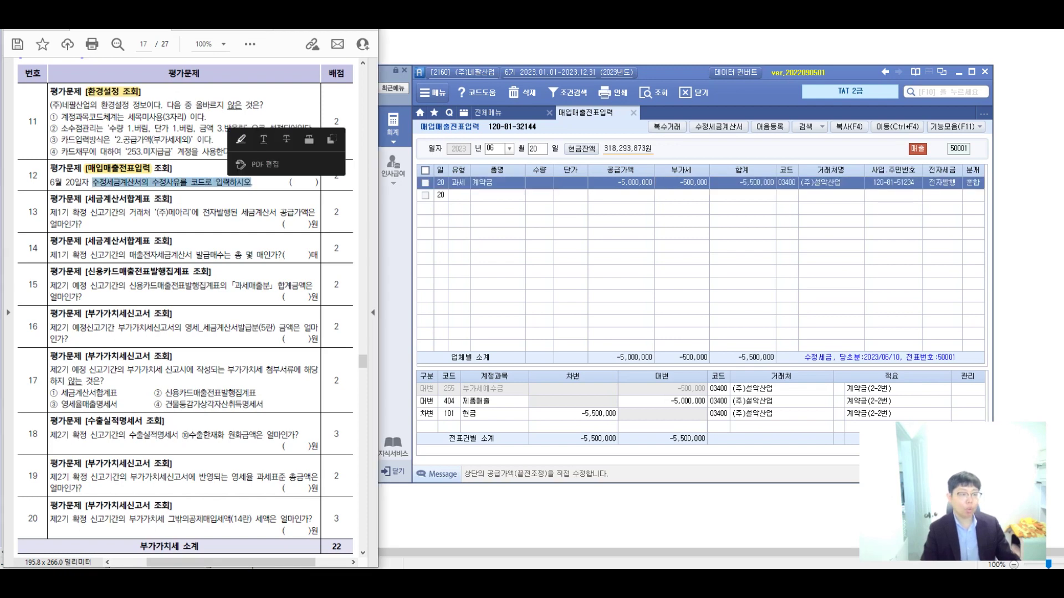
{"action": "left_click", "coordinate": [240, 139]}
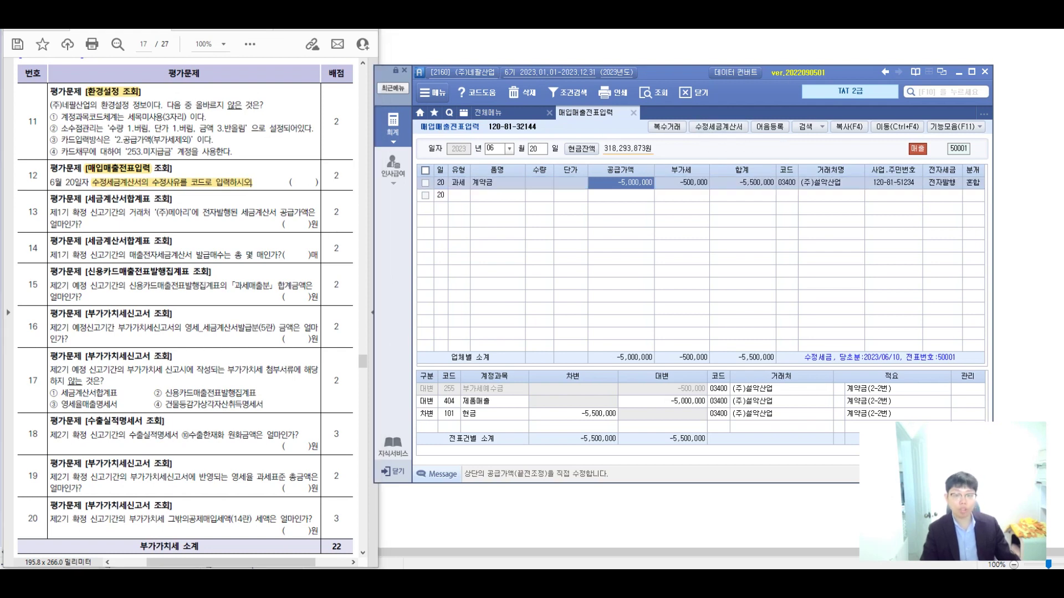
{"action": "left_click", "coordinate": [718, 127]}
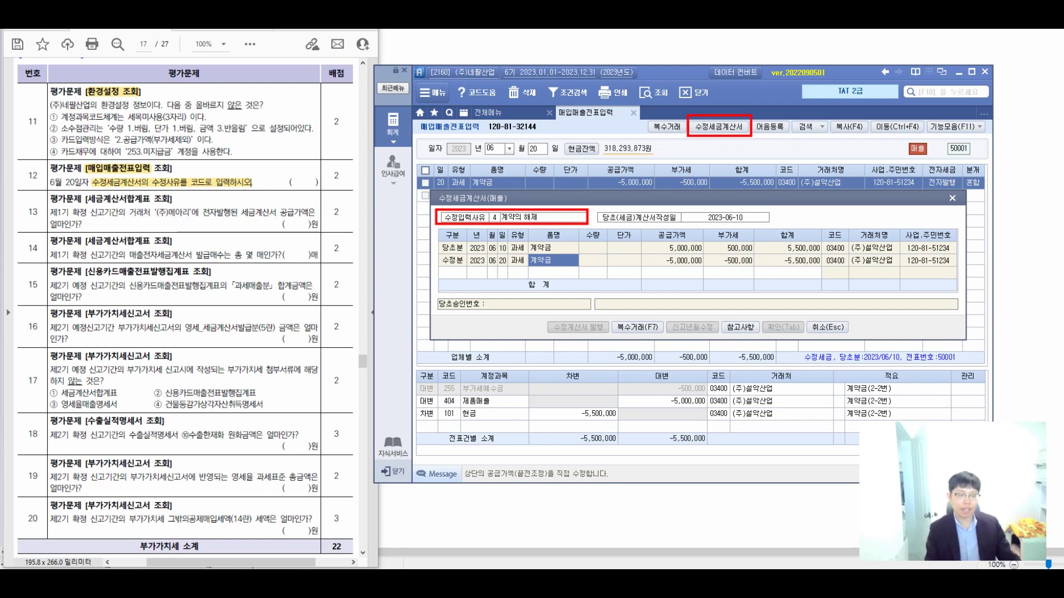
{"action": "mouse_move", "coordinate": [308, 149]}
{"action": "left_mouse_down"}
{"action": "mouse_move", "coordinate": [313, 187]}
{"action": "mouse_move", "coordinate": [299, 165]}
{"action": "mouse_move", "coordinate": [299, 201]}
{"action": "left_mouse_up"}
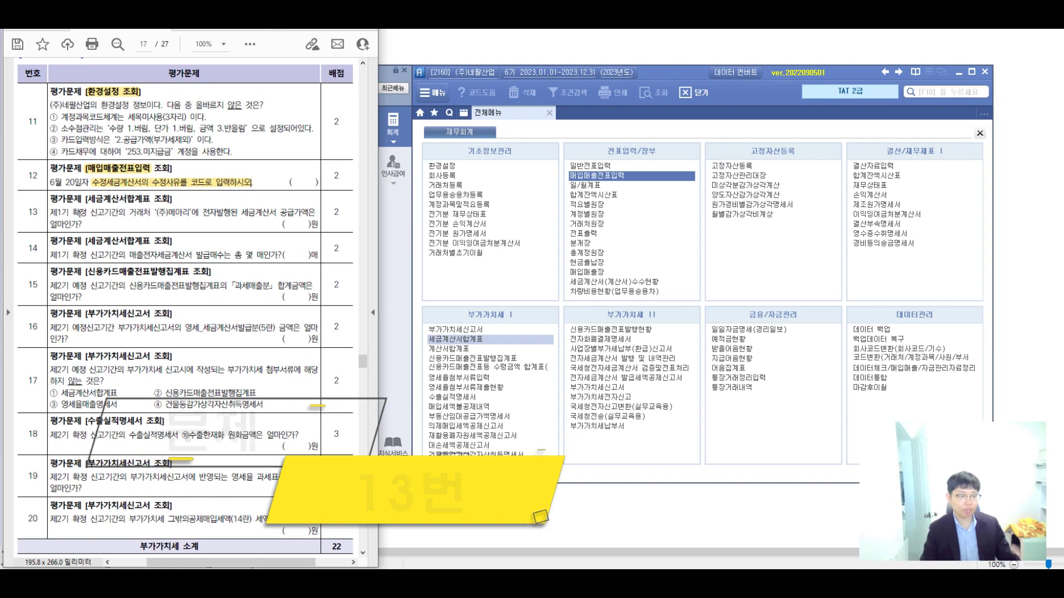
Step: Open 세금계산서합계표, highlight the (주)메아리 supply-amount text in question 13, and retrieve the period 2023-04 to 2023-06
{"action": "left_click", "coordinate": [456, 339]}
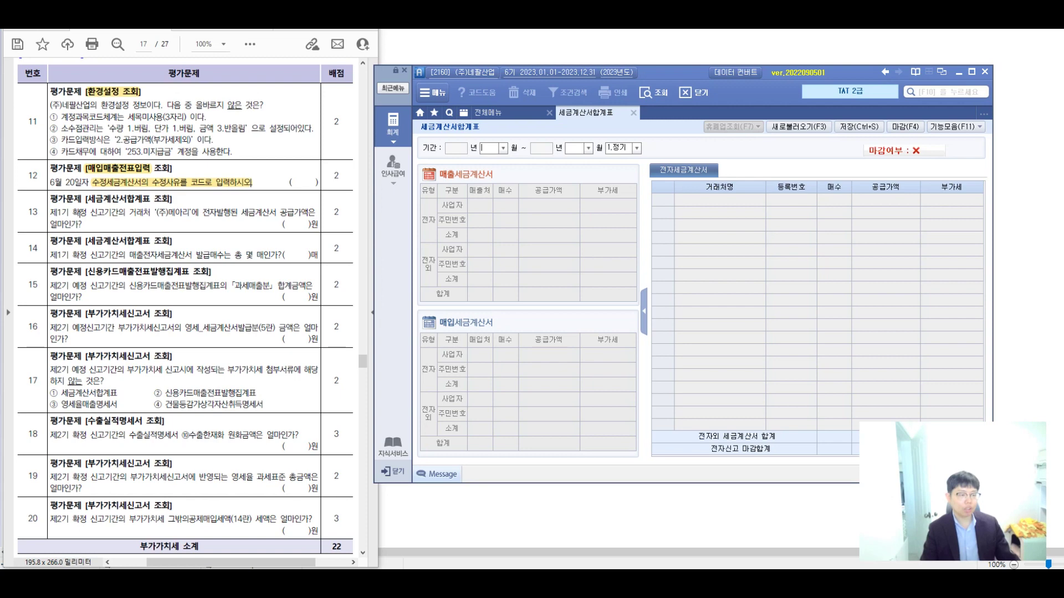
{"action": "left_click_drag", "start_coordinate": [154, 212], "coordinate": [316, 213]}
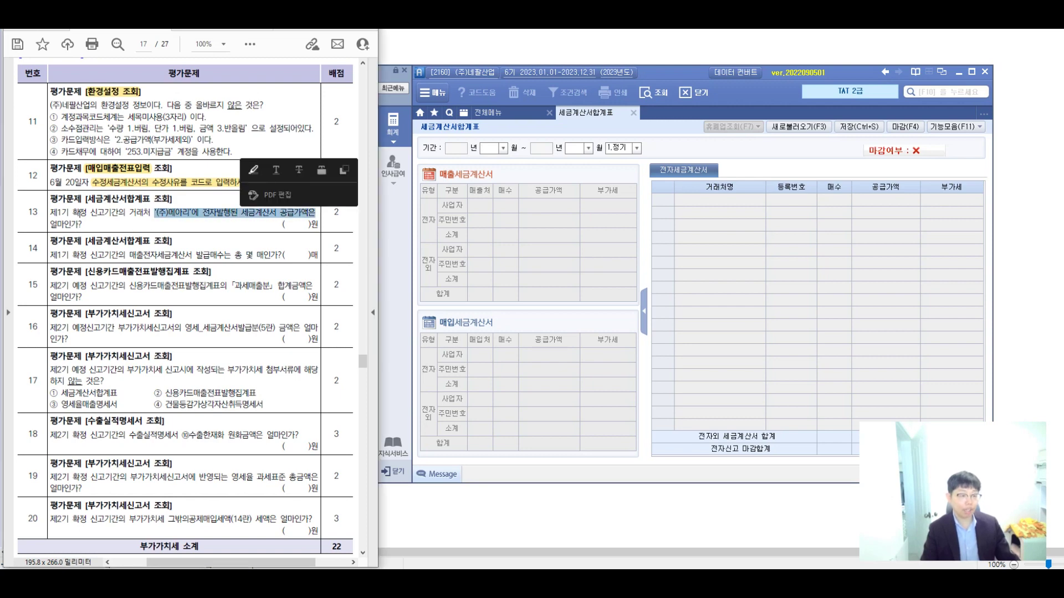
{"action": "left_click", "coordinate": [253, 170]}
{"action": "key", "text": "alt+Tab"}
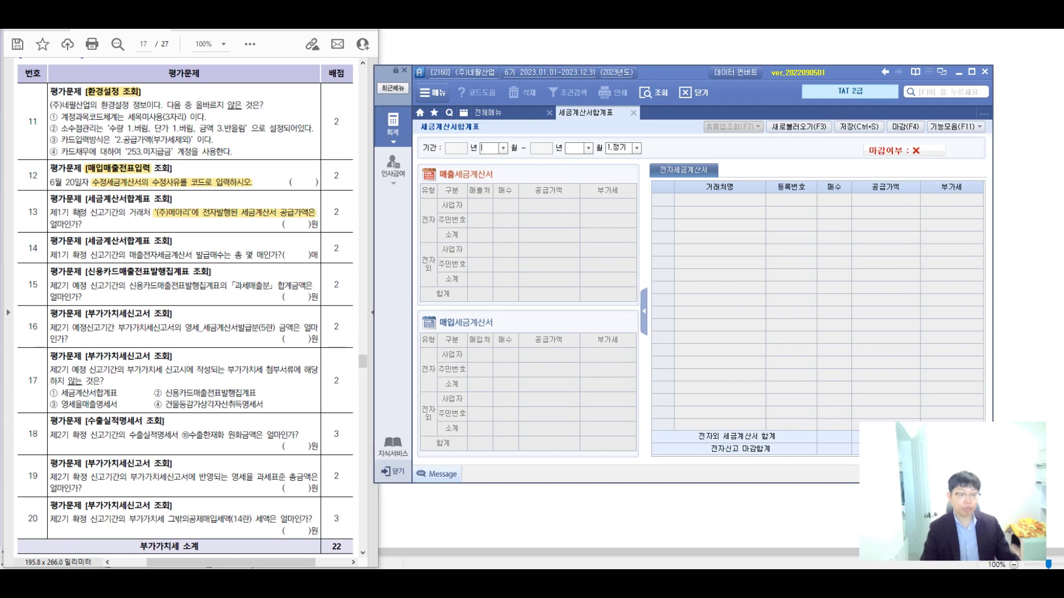
{"action": "type", "text": "0406"}
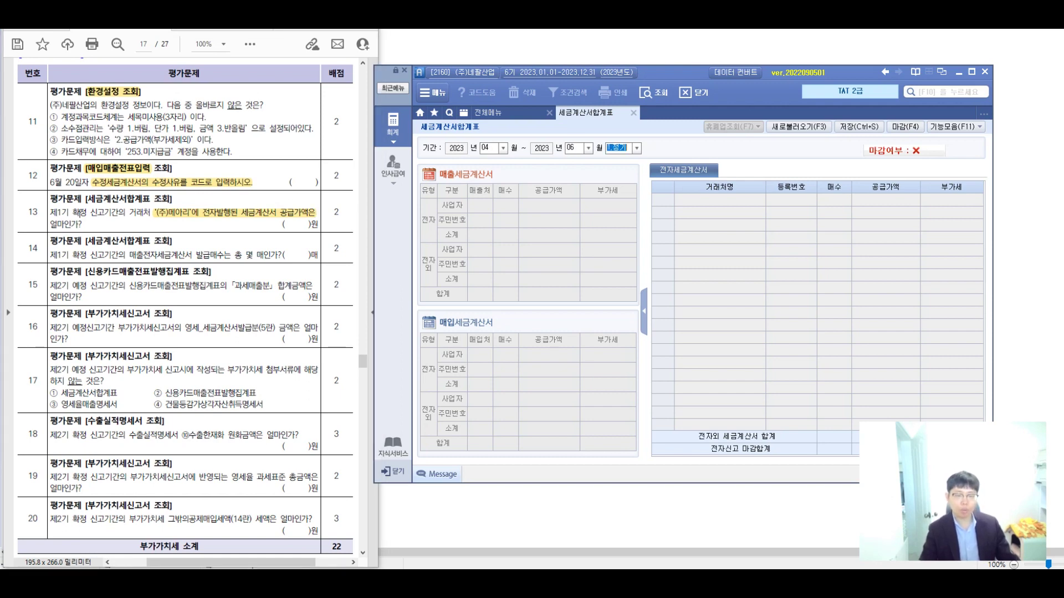
{"action": "key", "text": "Return"}
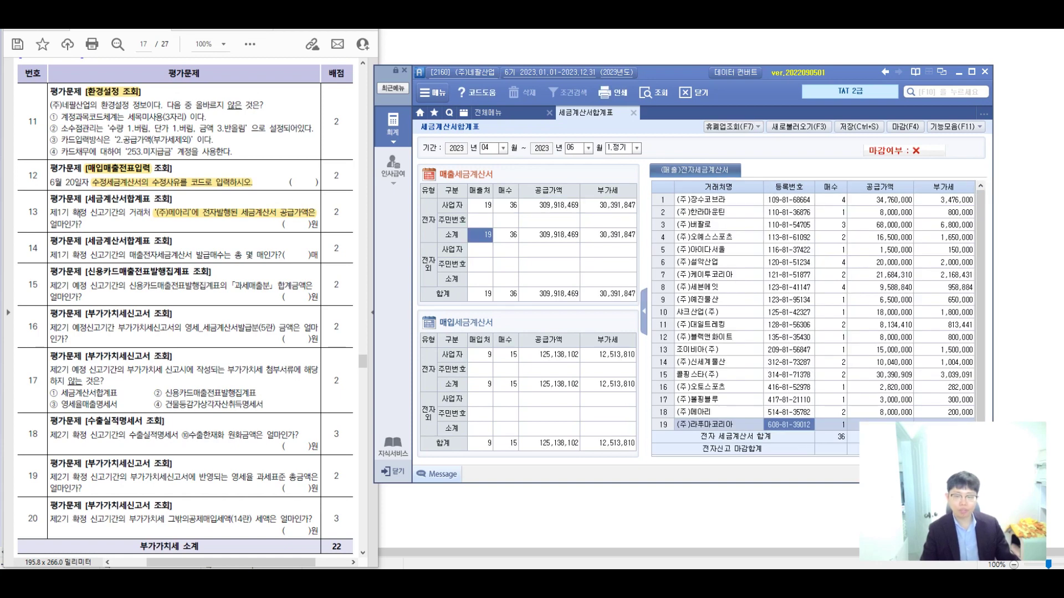
Step: Select the (주)메아리 row in the electronic sales invoices and handwrite 8,000,000 as the answer to question 13
{"action": "left_click", "coordinate": [701, 412]}
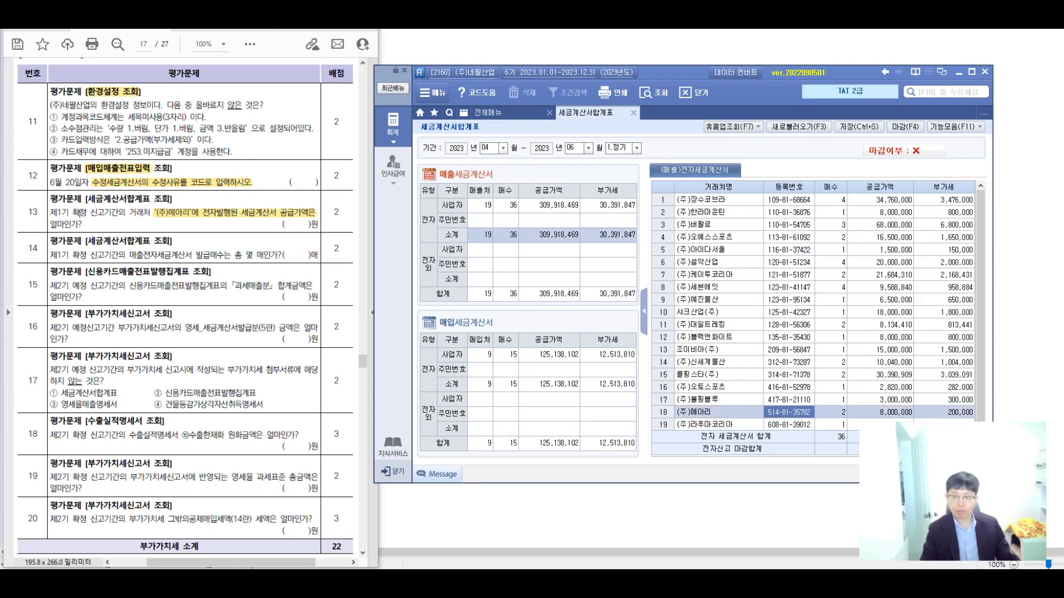
{"action": "left_click_drag", "start_coordinate": [693, 75], "coordinate": [693, 58]}
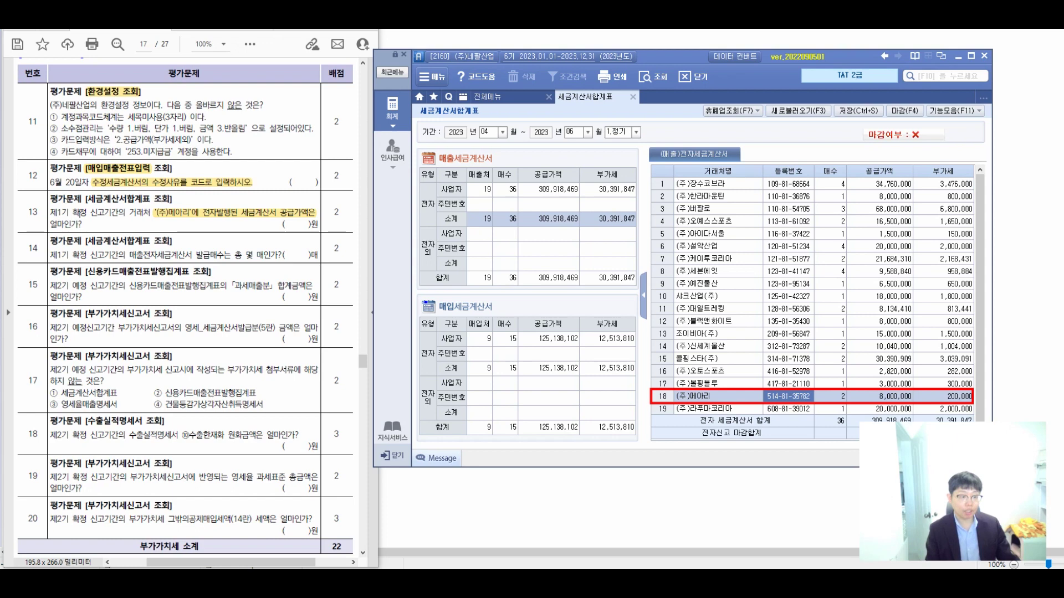
{"action": "mouse_move", "coordinate": [191, 190]}
{"action": "left_mouse_down"}
{"action": "mouse_move", "coordinate": [176, 217]}
{"action": "mouse_move", "coordinate": [189, 210]}
{"action": "left_mouse_up"}
{"action": "left_click", "coordinate": [200, 224]}
{"action": "mouse_move", "coordinate": [212, 210]}
{"action": "left_mouse_down"}
{"action": "mouse_move", "coordinate": [335, 222]}
{"action": "mouse_move", "coordinate": [317, 213]}
{"action": "left_mouse_up"}
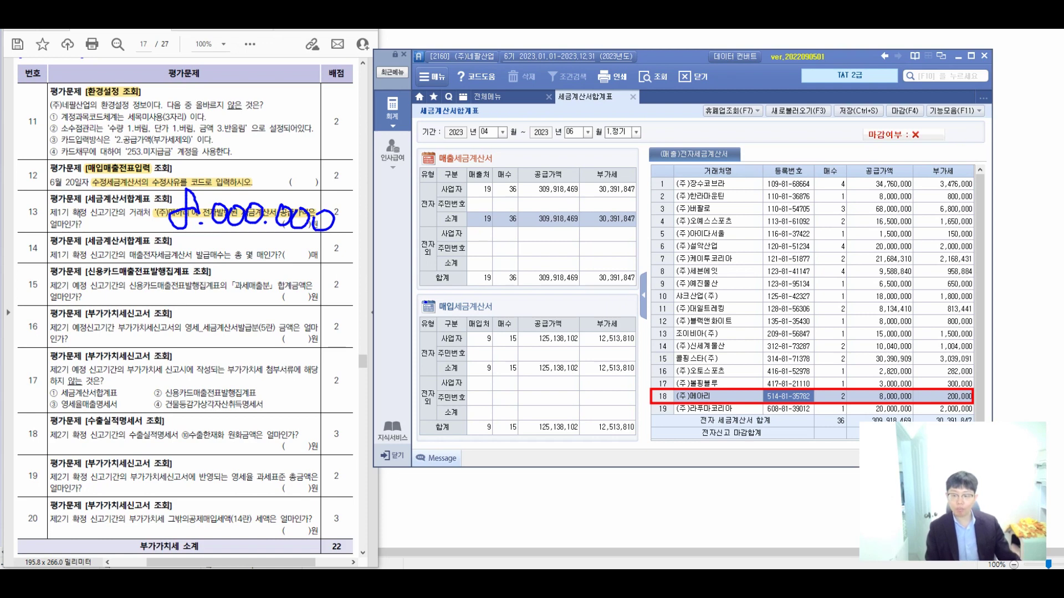
Step: Handwrite a note linking the (주)메아리 row to "문제2-1번) 영세 세금계산서 발행" and clear the ink
{"action": "mouse_move", "coordinate": [829, 389]}
{"action": "left_mouse_down"}
{"action": "mouse_move", "coordinate": [867, 322]}
{"action": "mouse_move", "coordinate": [859, 331]}
{"action": "mouse_move", "coordinate": [859, 307]}
{"action": "left_mouse_up"}
{"action": "mouse_move", "coordinate": [741, 213]}
{"action": "left_mouse_down"}
{"action": "mouse_move", "coordinate": [774, 250]}
{"action": "mouse_move", "coordinate": [833, 232]}
{"action": "mouse_move", "coordinate": [833, 245]}
{"action": "mouse_move", "coordinate": [856, 253]}
{"action": "left_mouse_up"}
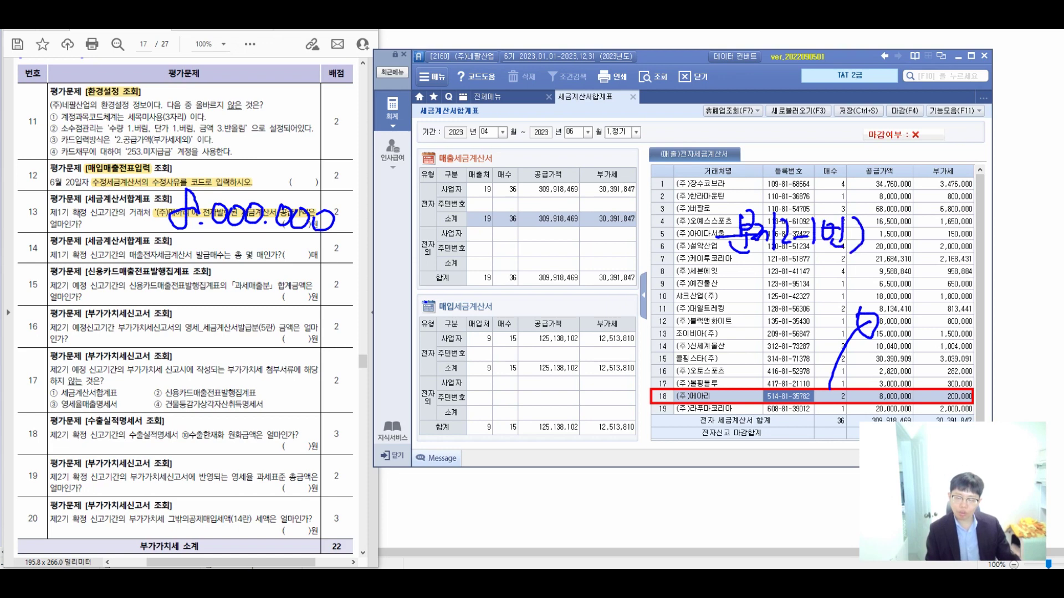
{"action": "mouse_move", "coordinate": [771, 268]}
{"action": "left_mouse_down"}
{"action": "mouse_move", "coordinate": [793, 277]}
{"action": "mouse_move", "coordinate": [795, 293]}
{"action": "mouse_move", "coordinate": [806, 285]}
{"action": "mouse_move", "coordinate": [812, 308]}
{"action": "left_mouse_up"}
{"action": "mouse_move", "coordinate": [828, 271]}
{"action": "left_mouse_down"}
{"action": "mouse_move", "coordinate": [820, 294]}
{"action": "mouse_move", "coordinate": [841, 310]}
{"action": "mouse_move", "coordinate": [881, 282]}
{"action": "mouse_move", "coordinate": [888, 305]}
{"action": "mouse_move", "coordinate": [904, 279]}
{"action": "mouse_move", "coordinate": [928, 278]}
{"action": "mouse_move", "coordinate": [947, 295]}
{"action": "mouse_move", "coordinate": [970, 280]}
{"action": "mouse_move", "coordinate": [976, 299]}
{"action": "mouse_move", "coordinate": [995, 285]}
{"action": "mouse_move", "coordinate": [1020, 308]}
{"action": "left_mouse_up"}
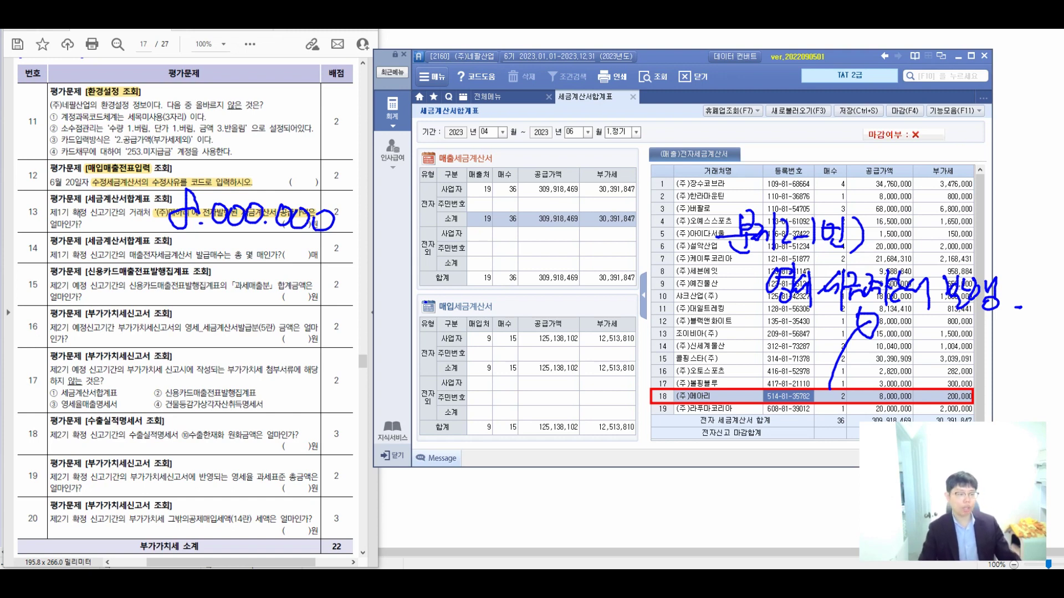
{"action": "key", "text": "Escape"}
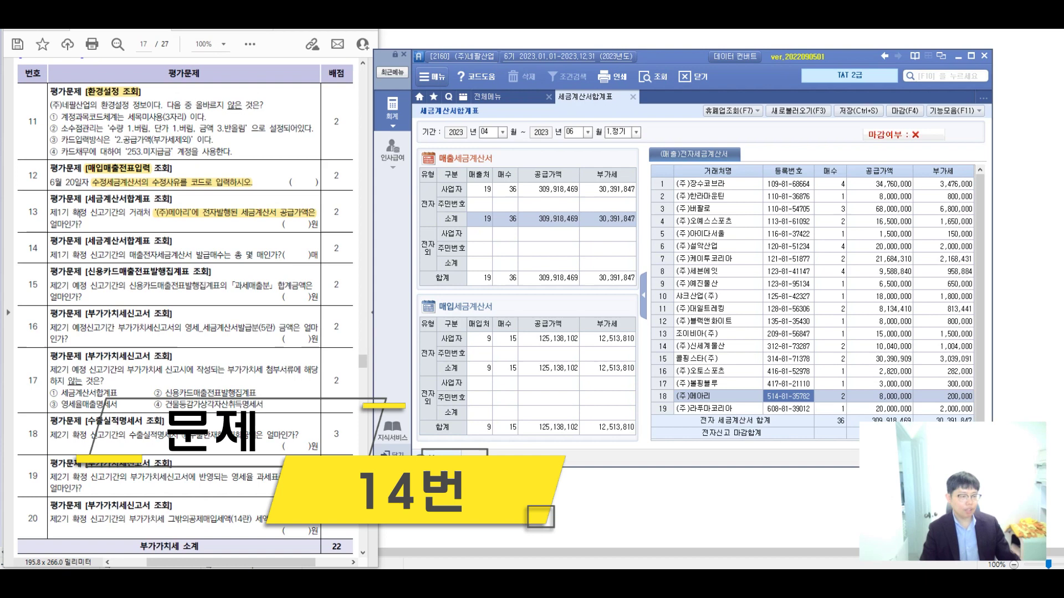
Step: Highlight question 14's invoice-count text and the sales total row, write 36 as the answer, and check-mark the customer list
{"action": "left_click_drag", "start_coordinate": [129, 255], "coordinate": [278, 254]}
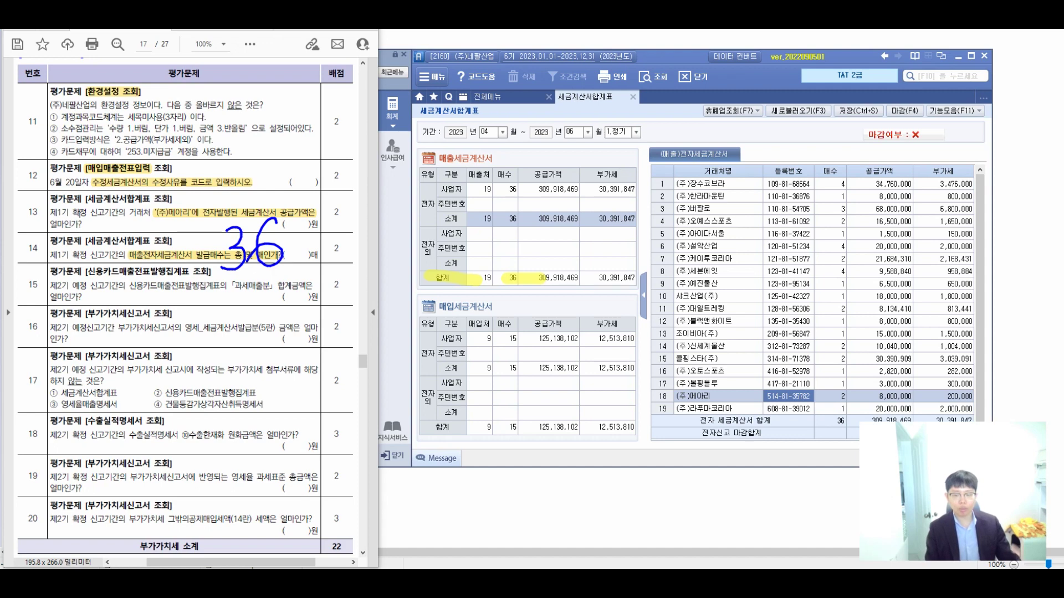
{"action": "mouse_move", "coordinate": [741, 388]}
{"action": "left_mouse_down"}
{"action": "mouse_move", "coordinate": [748, 400]}
{"action": "mouse_move", "coordinate": [787, 347]}
{"action": "left_mouse_up"}
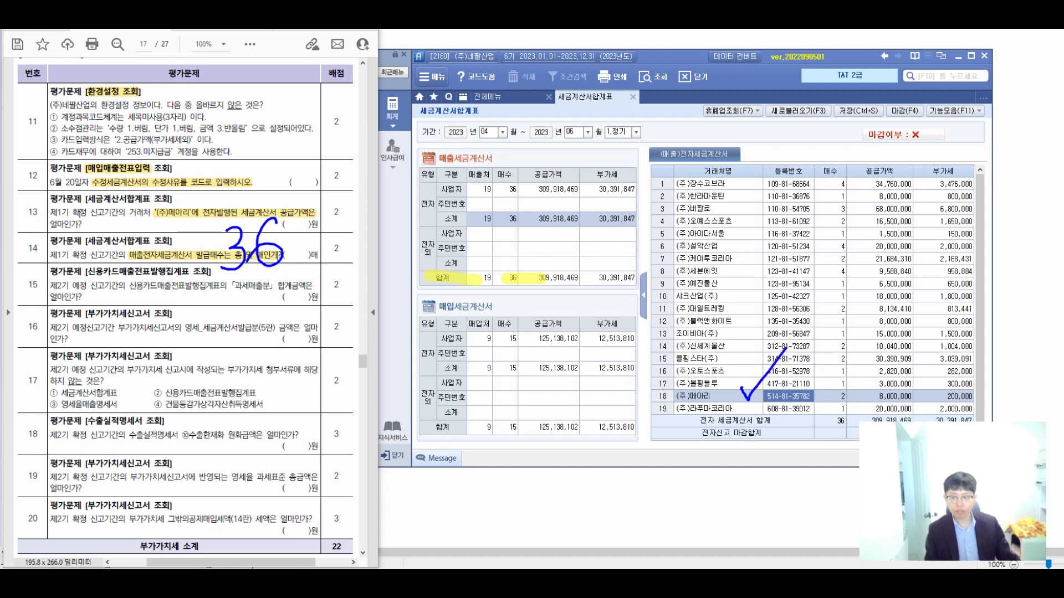
{"action": "mouse_move", "coordinate": [732, 237]}
{"action": "left_mouse_down"}
{"action": "mouse_move", "coordinate": [742, 247]}
{"action": "mouse_move", "coordinate": [796, 198]}
{"action": "left_mouse_up"}
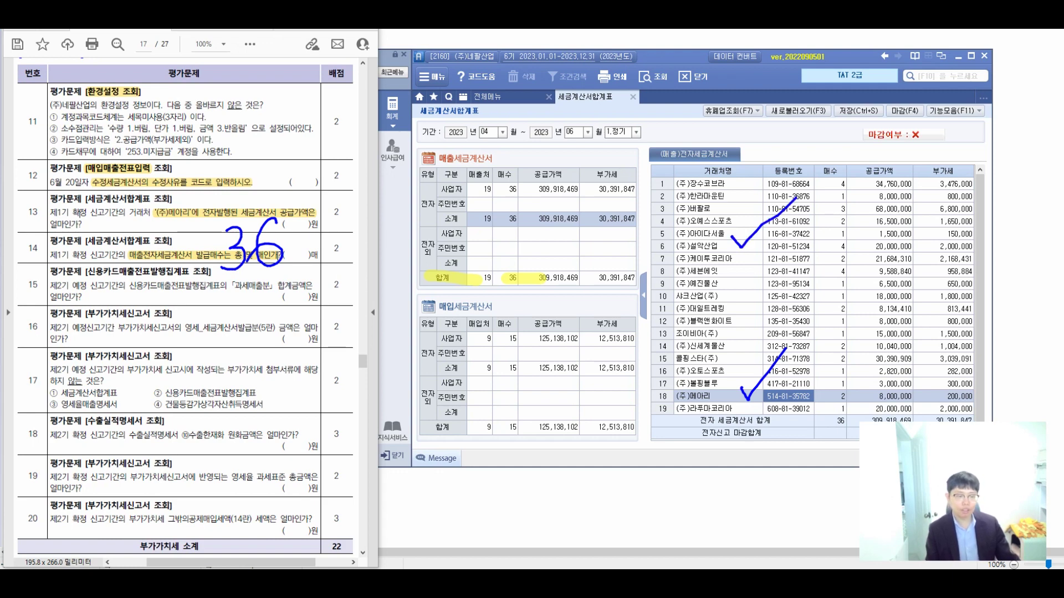
Step: Handwrite a source note running from question 14's answer across the sales and customer invoice tables
{"action": "mouse_move", "coordinate": [333, 201]}
{"action": "left_mouse_down"}
{"action": "mouse_move", "coordinate": [354, 243]}
{"action": "mouse_move", "coordinate": [443, 243]}
{"action": "left_mouse_up"}
{"action": "mouse_move", "coordinate": [323, 254]}
{"action": "left_mouse_down"}
{"action": "mouse_move", "coordinate": [340, 290]}
{"action": "mouse_move", "coordinate": [361, 265]}
{"action": "mouse_move", "coordinate": [415, 265]}
{"action": "mouse_move", "coordinate": [422, 283]}
{"action": "mouse_move", "coordinate": [452, 299]}
{"action": "left_mouse_up"}
{"action": "mouse_move", "coordinate": [521, 189]}
{"action": "left_mouse_down"}
{"action": "mouse_move", "coordinate": [526, 233]}
{"action": "mouse_move", "coordinate": [549, 221]}
{"action": "mouse_move", "coordinate": [559, 236]}
{"action": "mouse_move", "coordinate": [525, 287]}
{"action": "left_mouse_up"}
{"action": "mouse_move", "coordinate": [530, 250]}
{"action": "left_mouse_down"}
{"action": "mouse_move", "coordinate": [551, 272]}
{"action": "mouse_move", "coordinate": [573, 265]}
{"action": "mouse_move", "coordinate": [557, 290]}
{"action": "mouse_move", "coordinate": [612, 263]}
{"action": "mouse_move", "coordinate": [631, 281]}
{"action": "left_mouse_up"}
{"action": "mouse_move", "coordinate": [637, 263]}
{"action": "left_mouse_down"}
{"action": "mouse_move", "coordinate": [657, 260]}
{"action": "mouse_move", "coordinate": [663, 285]}
{"action": "left_mouse_up"}
{"action": "left_click_drag", "start_coordinate": [669, 258], "coordinate": [691, 265]}
{"action": "mouse_move", "coordinate": [672, 272]}
{"action": "left_mouse_down"}
{"action": "mouse_move", "coordinate": [683, 277]}
{"action": "mouse_move", "coordinate": [706, 255]}
{"action": "left_mouse_up"}
{"action": "mouse_move", "coordinate": [689, 268]}
{"action": "left_mouse_down"}
{"action": "mouse_move", "coordinate": [711, 250]}
{"action": "mouse_move", "coordinate": [716, 285]}
{"action": "left_mouse_up"}
{"action": "left_click_drag", "start_coordinate": [719, 246], "coordinate": [750, 282]}
{"action": "mouse_move", "coordinate": [746, 254]}
{"action": "left_mouse_down"}
{"action": "mouse_move", "coordinate": [759, 281]}
{"action": "mouse_move", "coordinate": [774, 270]}
{"action": "left_mouse_up"}
{"action": "left_click_drag", "start_coordinate": [759, 267], "coordinate": [774, 292]}
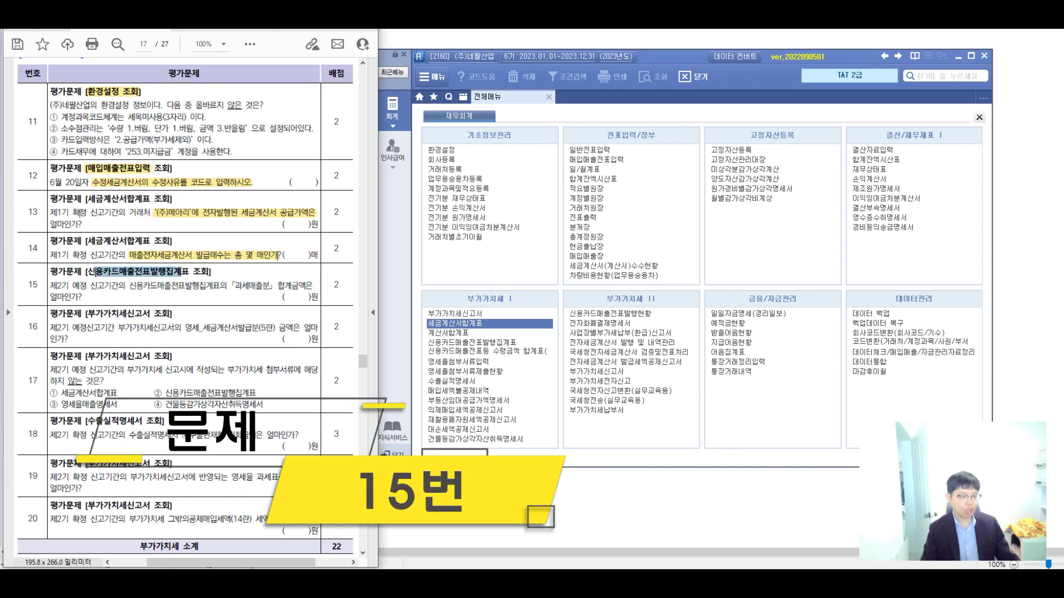
Step: Highlight 신용카드매출전표발행집계표 in question 15 and retrieve that form for 2023-07 to 2023-09
{"action": "left_click", "coordinate": [200, 228]}
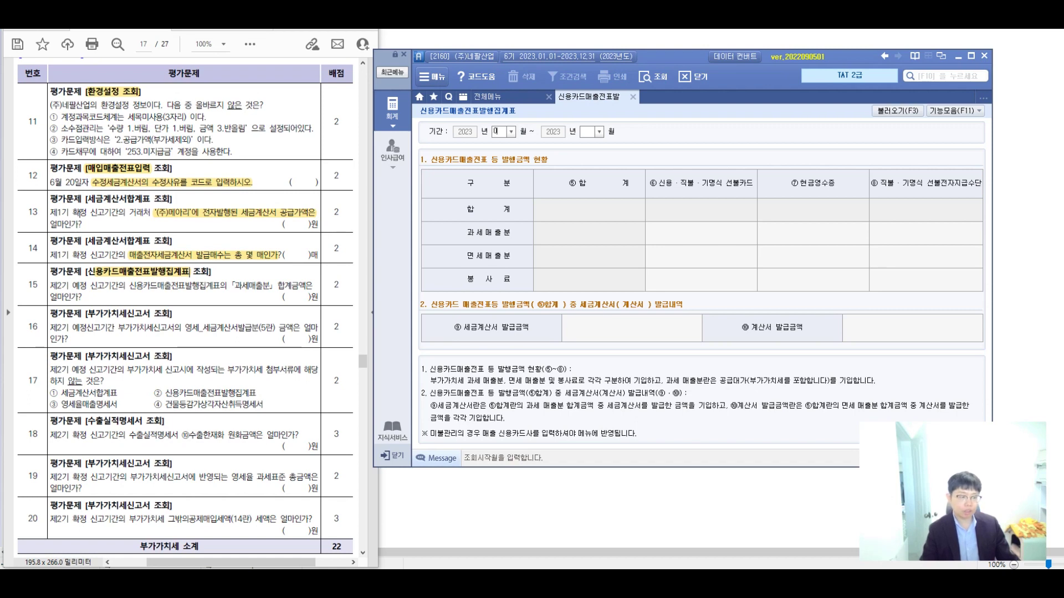
{"action": "type", "text": "0709"}
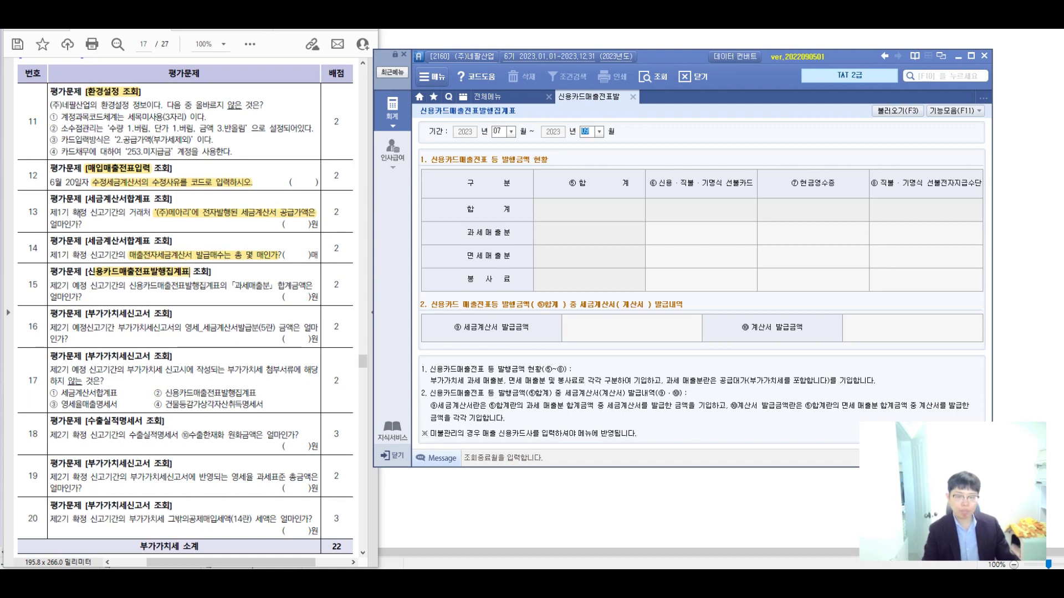
{"action": "key", "text": "Return"}
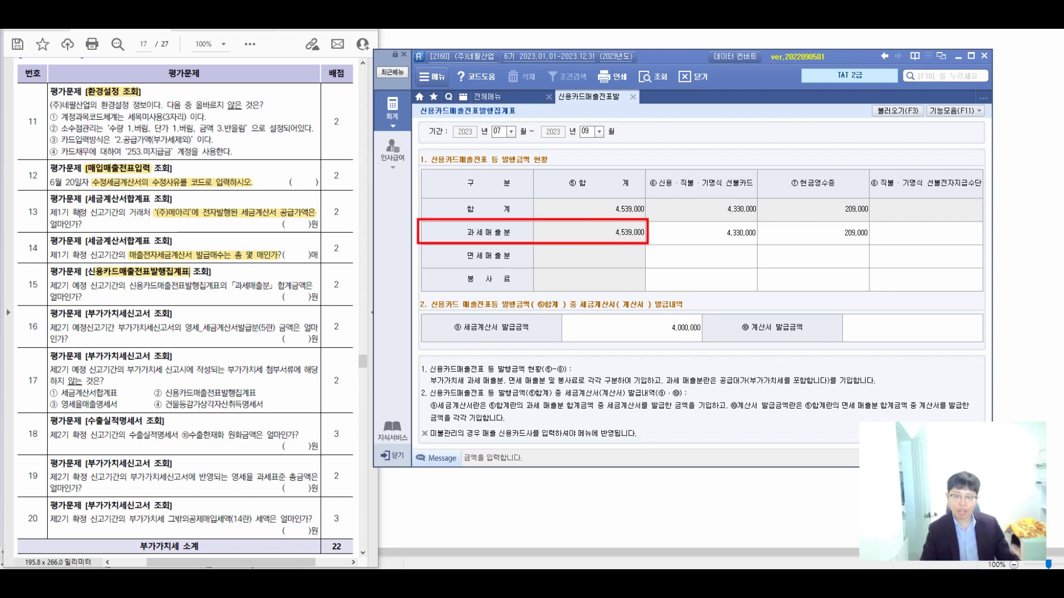
Step: Handwrite 4,539,000 as the answer to question 15
{"action": "left_click_drag", "start_coordinate": [157, 271], "coordinate": [169, 288]}
{"action": "mouse_move", "coordinate": [176, 265]}
{"action": "left_mouse_down"}
{"action": "mouse_move", "coordinate": [154, 307]}
{"action": "mouse_move", "coordinate": [183, 304]}
{"action": "left_mouse_up"}
{"action": "left_click", "coordinate": [176, 293]}
{"action": "mouse_move", "coordinate": [185, 289]}
{"action": "left_mouse_down"}
{"action": "mouse_move", "coordinate": [221, 309]}
{"action": "mouse_move", "coordinate": [289, 299]}
{"action": "left_mouse_up"}
{"action": "left_click", "coordinate": [239, 299]}
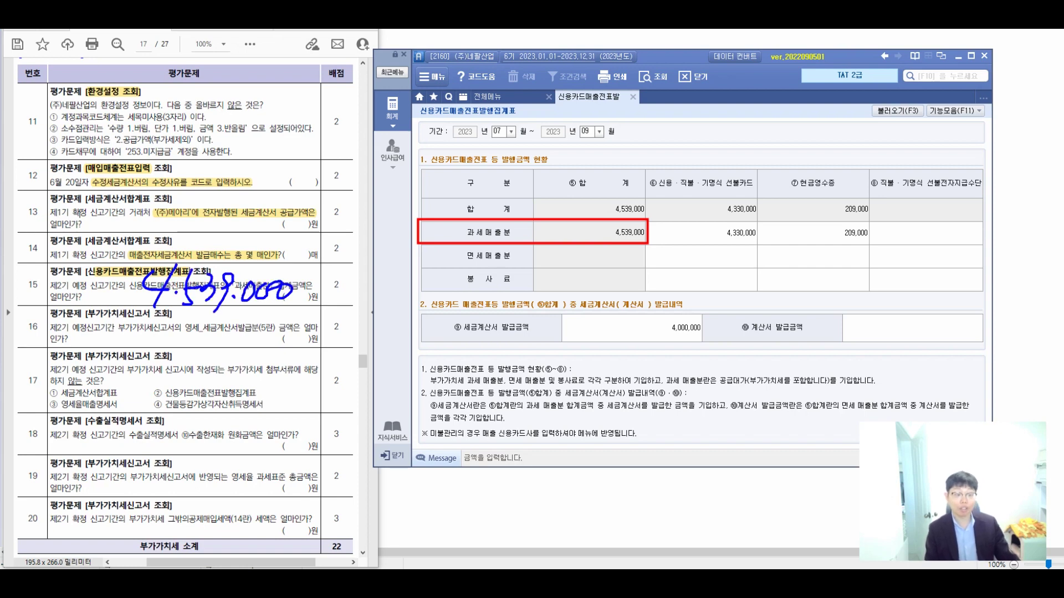
Step: Handwrite a "문제2-3번)" note beneath the 과세매출분 total and a 자료 number note beneath the card and cash receipt amounts
{"action": "left_click_drag", "start_coordinate": [538, 270], "coordinate": [554, 284]}
{"action": "mouse_move", "coordinate": [532, 288]}
{"action": "left_mouse_down"}
{"action": "mouse_move", "coordinate": [550, 305]}
{"action": "mouse_move", "coordinate": [565, 294]}
{"action": "left_mouse_up"}
{"action": "left_click_drag", "start_coordinate": [568, 279], "coordinate": [584, 309]}
{"action": "mouse_move", "coordinate": [582, 277]}
{"action": "left_mouse_down"}
{"action": "mouse_move", "coordinate": [595, 302]}
{"action": "mouse_move", "coordinate": [614, 282]}
{"action": "left_mouse_up"}
{"action": "mouse_move", "coordinate": [607, 272]}
{"action": "left_mouse_down"}
{"action": "mouse_move", "coordinate": [620, 305]}
{"action": "mouse_move", "coordinate": [649, 295]}
{"action": "mouse_move", "coordinate": [631, 315]}
{"action": "left_mouse_up"}
{"action": "left_click_drag", "start_coordinate": [707, 250], "coordinate": [727, 249]}
{"action": "left_click_drag", "start_coordinate": [719, 252], "coordinate": [734, 276]}
{"action": "left_click_drag", "start_coordinate": [737, 261], "coordinate": [746, 261]}
{"action": "left_click_drag", "start_coordinate": [745, 242], "coordinate": [762, 258]}
{"action": "left_click_drag", "start_coordinate": [748, 246], "coordinate": [768, 267]}
{"action": "left_click_drag", "start_coordinate": [781, 241], "coordinate": [782, 267]}
{"action": "left_click_drag", "start_coordinate": [794, 242], "coordinate": [792, 263]}
{"action": "left_click_drag", "start_coordinate": [810, 244], "coordinate": [814, 275]}
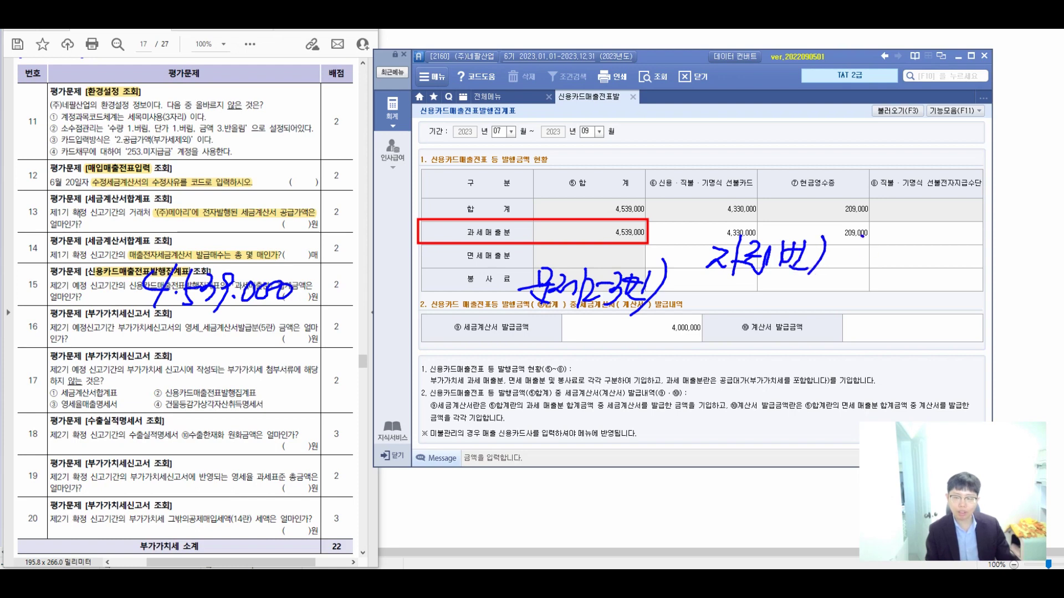
Step: Handwrite further explanatory notes beside and below the 자료 note over the card sales summary, and clear the ink
{"action": "mouse_move", "coordinate": [860, 239]}
{"action": "left_mouse_down"}
{"action": "mouse_move", "coordinate": [893, 255]}
{"action": "mouse_move", "coordinate": [909, 244]}
{"action": "mouse_move", "coordinate": [900, 273]}
{"action": "left_mouse_up"}
{"action": "mouse_move", "coordinate": [932, 196]}
{"action": "left_mouse_down"}
{"action": "mouse_move", "coordinate": [958, 233]}
{"action": "mouse_move", "coordinate": [982, 213]}
{"action": "left_mouse_up"}
{"action": "left_click_drag", "start_coordinate": [965, 225], "coordinate": [989, 226]}
{"action": "mouse_move", "coordinate": [931, 243]}
{"action": "left_mouse_down"}
{"action": "mouse_move", "coordinate": [954, 260]}
{"action": "mouse_move", "coordinate": [997, 247]}
{"action": "mouse_move", "coordinate": [1013, 276]}
{"action": "mouse_move", "coordinate": [1029, 268]}
{"action": "mouse_move", "coordinate": [1055, 284]}
{"action": "left_mouse_up"}
{"action": "left_click_drag", "start_coordinate": [701, 295], "coordinate": [728, 314]}
{"action": "mouse_move", "coordinate": [719, 288]}
{"action": "left_mouse_down"}
{"action": "mouse_move", "coordinate": [721, 331]}
{"action": "mouse_move", "coordinate": [754, 306]}
{"action": "mouse_move", "coordinate": [769, 311]}
{"action": "left_mouse_up"}
{"action": "left_click_drag", "start_coordinate": [761, 290], "coordinate": [803, 317]}
{"action": "left_click_drag", "start_coordinate": [807, 291], "coordinate": [809, 331]}
{"action": "left_click_drag", "start_coordinate": [853, 302], "coordinate": [878, 294]}
{"action": "mouse_move", "coordinate": [881, 284]}
{"action": "left_mouse_down"}
{"action": "mouse_move", "coordinate": [886, 325]}
{"action": "mouse_move", "coordinate": [903, 313]}
{"action": "left_mouse_up"}
{"action": "left_click_drag", "start_coordinate": [874, 320], "coordinate": [913, 322]}
{"action": "left_click_drag", "start_coordinate": [690, 348], "coordinate": [720, 381]}
{"action": "left_click_drag", "start_coordinate": [715, 364], "coordinate": [750, 359]}
{"action": "left_click_drag", "start_coordinate": [726, 375], "coordinate": [800, 368]}
{"action": "left_click_drag", "start_coordinate": [804, 339], "coordinate": [816, 378]}
{"action": "left_click_drag", "start_coordinate": [862, 328], "coordinate": [869, 353]}
{"action": "mouse_move", "coordinate": [854, 362]}
{"action": "left_mouse_down"}
{"action": "mouse_move", "coordinate": [873, 346]}
{"action": "mouse_move", "coordinate": [887, 355]}
{"action": "left_mouse_up"}
{"action": "left_click_drag", "start_coordinate": [882, 330], "coordinate": [889, 375]}
{"action": "left_click_drag", "start_coordinate": [900, 338], "coordinate": [924, 367]}
{"action": "left_click_drag", "start_coordinate": [922, 340], "coordinate": [940, 354]}
{"action": "mouse_move", "coordinate": [940, 343]}
{"action": "left_mouse_down"}
{"action": "mouse_move", "coordinate": [943, 363]}
{"action": "mouse_move", "coordinate": [970, 353]}
{"action": "left_mouse_up"}
{"action": "left_click_drag", "start_coordinate": [935, 360], "coordinate": [975, 379]}
{"action": "left_click_drag", "start_coordinate": [985, 339], "coordinate": [1004, 365]}
{"action": "left_click_drag", "start_coordinate": [995, 358], "coordinate": [1019, 367]}
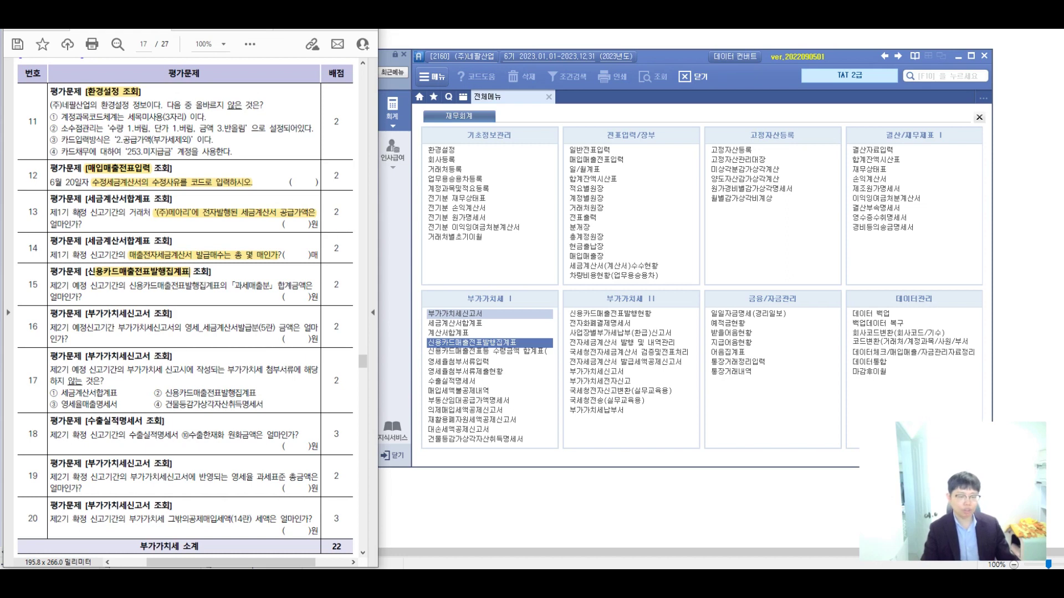
Step: Open 부가가치세신고서 and retrieve the return for 2023-07-01 to 2023-09-30
{"action": "left_click", "coordinate": [454, 314]}
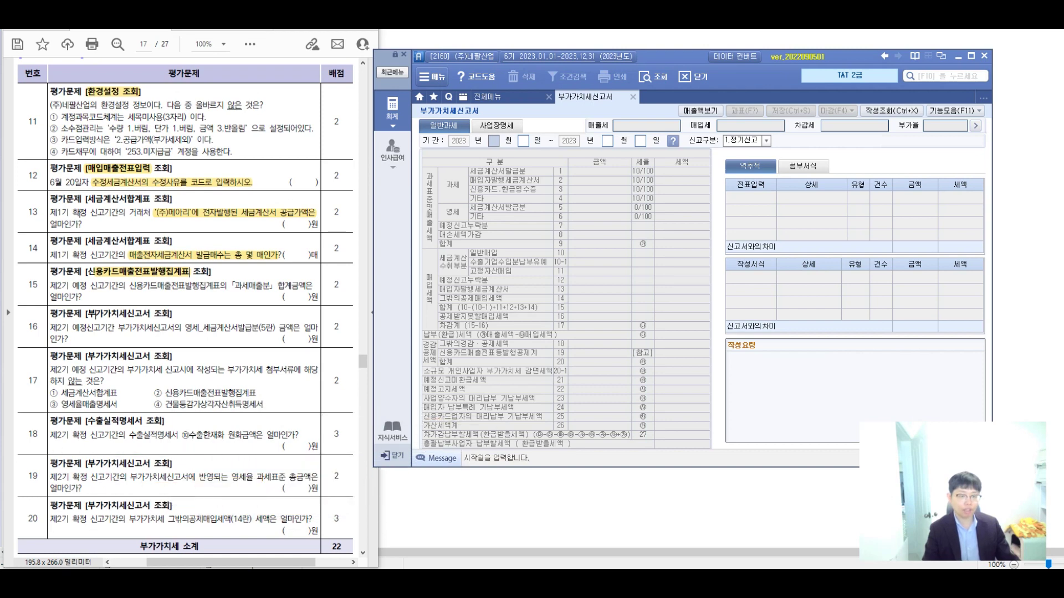
{"action": "type", "text": "07"}
{"action": "key", "text": "Return"}
{"action": "type", "text": "01"}
{"action": "key", "text": "Return"}
{"action": "type", "text": "09"}
{"action": "key", "text": "Return"}
{"action": "type", "text": "30"}
{"action": "key", "text": "Return"}
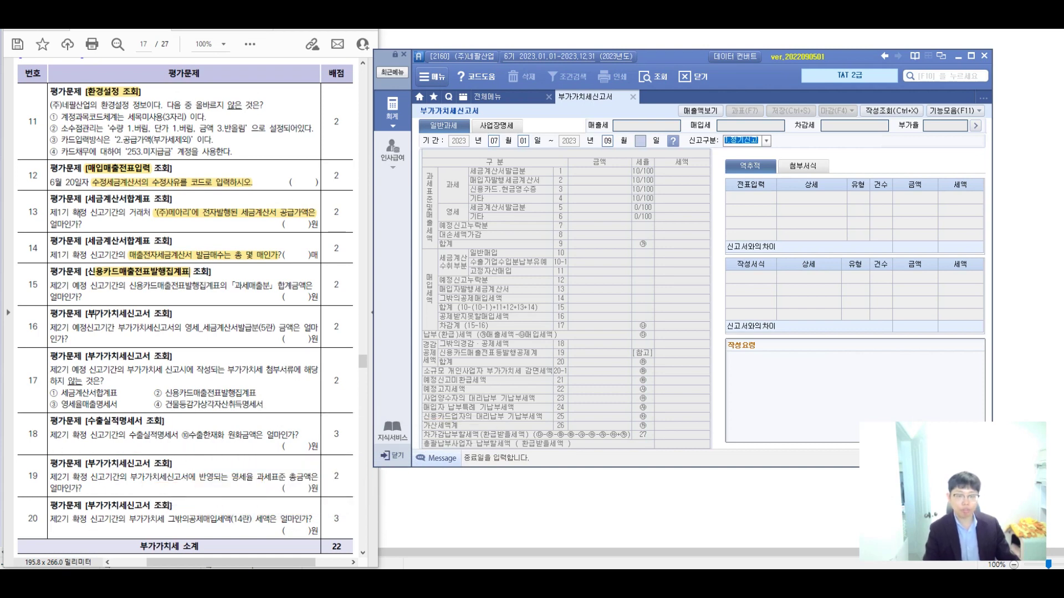
Step: Highlight "부가가치세신고서의 영세_세금계산서발급분(5란)" in question 16 and select the line 5 amount in the return
{"action": "left_click_drag", "start_coordinate": [118, 328], "coordinate": [276, 328]}
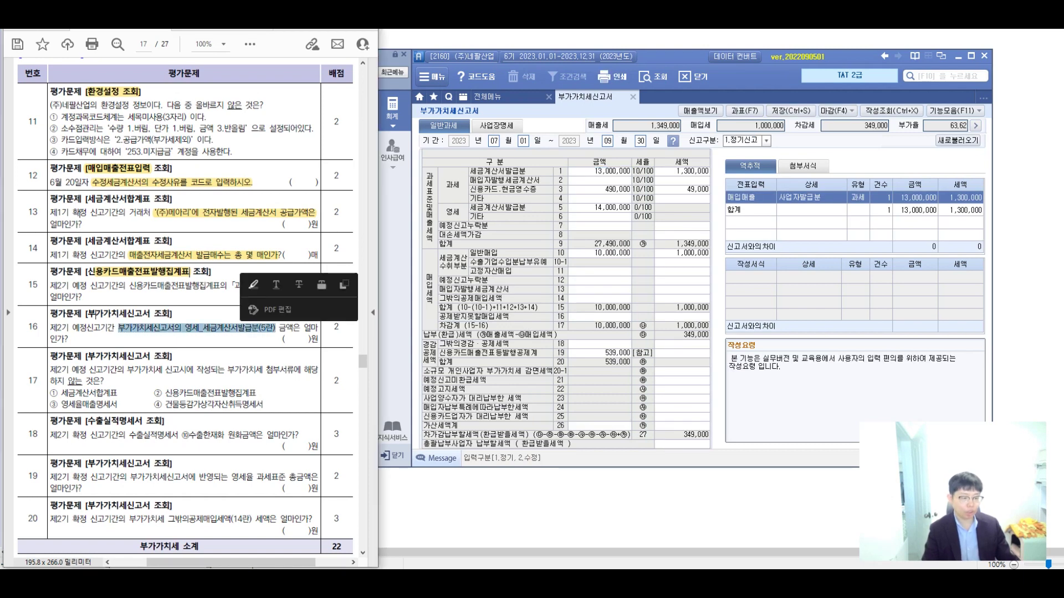
{"action": "left_click", "coordinate": [253, 285]}
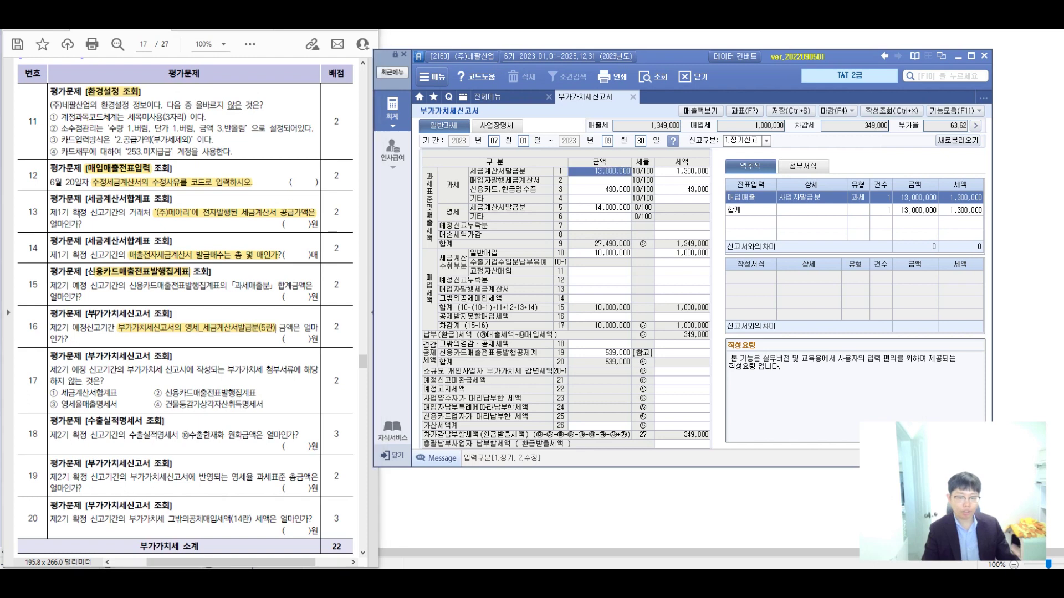
{"action": "left_click", "coordinate": [600, 207]}
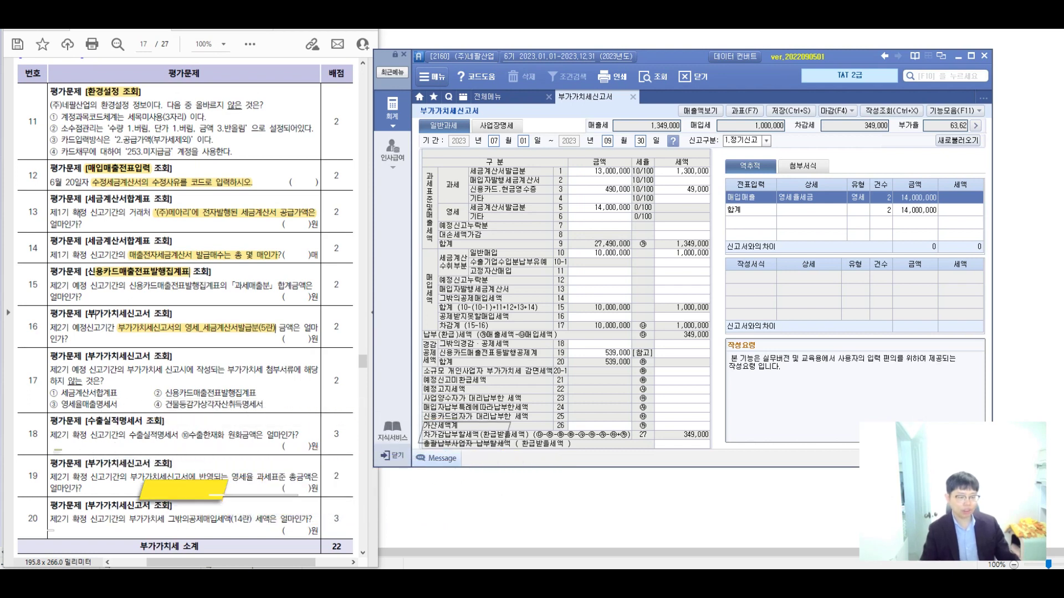
Step: Highlight 첨부서류 in question 17 and handwrite a circled 4 as its answer
{"action": "left_click_drag", "start_coordinate": [265, 370], "coordinate": [295, 370]}
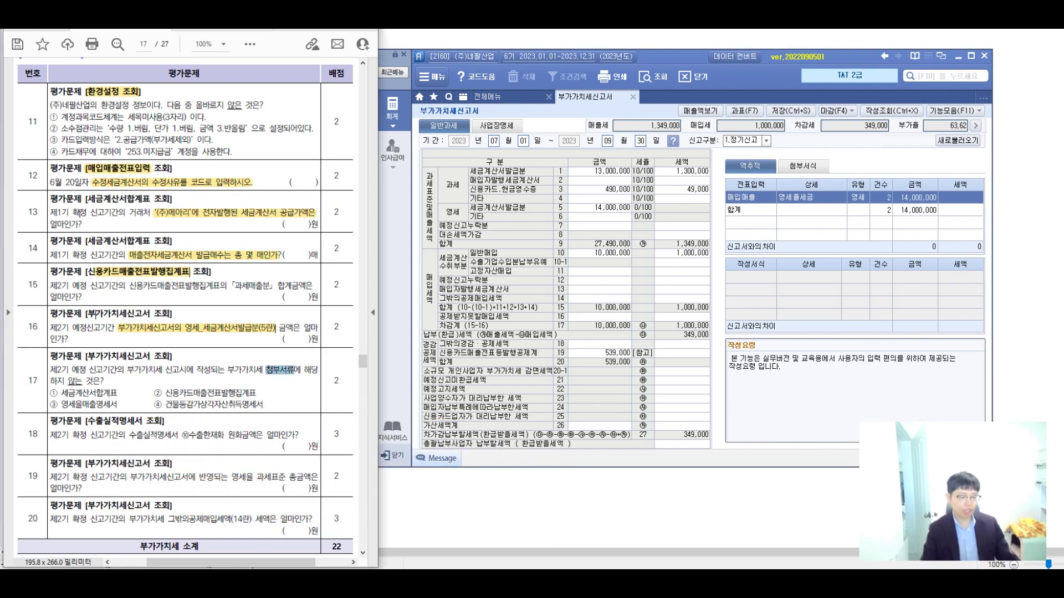
{"action": "left_click", "coordinate": [253, 327]}
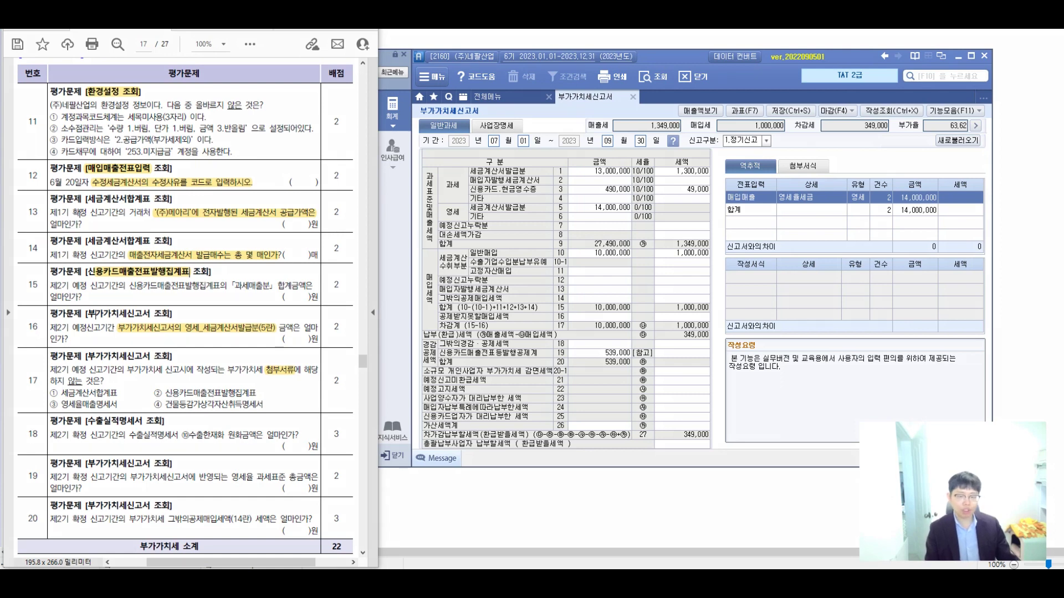
{"action": "mouse_move", "coordinate": [83, 334]}
{"action": "left_mouse_down"}
{"action": "mouse_move", "coordinate": [103, 380]}
{"action": "mouse_move", "coordinate": [86, 395]}
{"action": "left_mouse_up"}
{"action": "mouse_move", "coordinate": [87, 412]}
{"action": "left_mouse_down"}
{"action": "mouse_move", "coordinate": [45, 394]}
{"action": "mouse_move", "coordinate": [130, 388]}
{"action": "mouse_move", "coordinate": [126, 413]}
{"action": "left_mouse_up"}
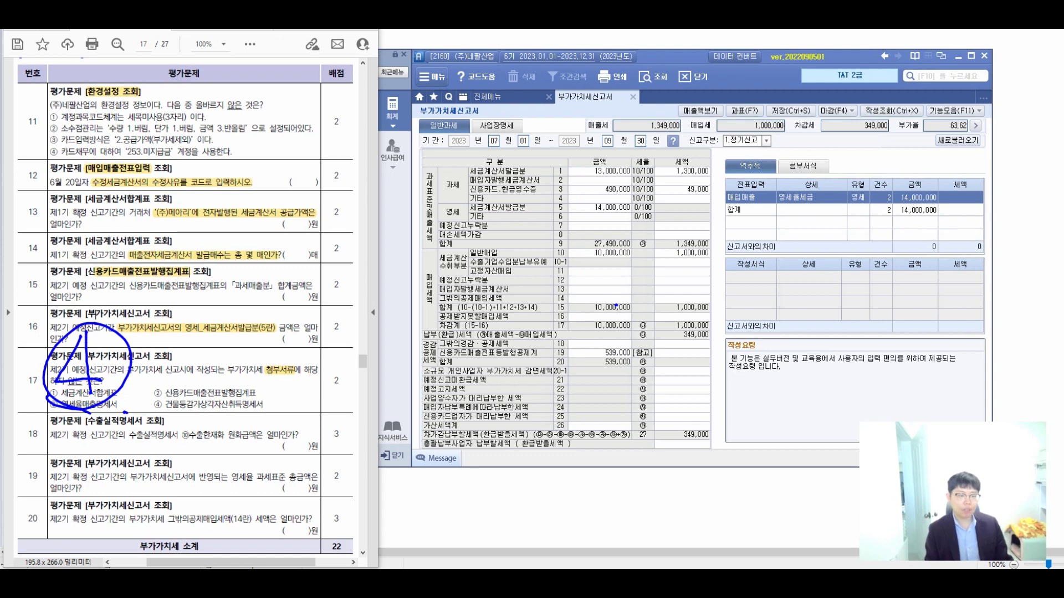
Step: Annotate the return's tax invoice, card sales and zero-rated lines with arrows and circled numbers 1, 2 and 3 for question 17's options
{"action": "mouse_move", "coordinate": [545, 129]}
{"action": "left_mouse_down"}
{"action": "mouse_move", "coordinate": [535, 166]}
{"action": "mouse_move", "coordinate": [535, 153]}
{"action": "left_mouse_up"}
{"action": "mouse_move", "coordinate": [585, 114]}
{"action": "left_mouse_down"}
{"action": "mouse_move", "coordinate": [579, 133]}
{"action": "mouse_move", "coordinate": [587, 102]}
{"action": "left_mouse_up"}
{"action": "left_click_drag", "start_coordinate": [581, 119], "coordinate": [582, 149]}
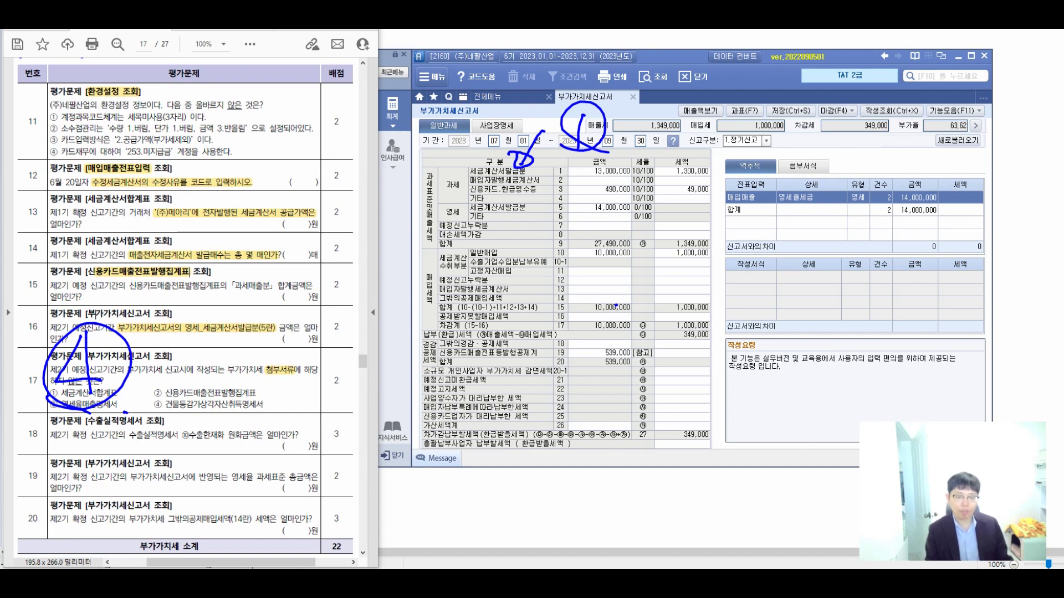
{"action": "mouse_move", "coordinate": [499, 250]}
{"action": "left_mouse_down"}
{"action": "mouse_move", "coordinate": [549, 220]}
{"action": "mouse_move", "coordinate": [603, 241]}
{"action": "mouse_move", "coordinate": [614, 227]}
{"action": "left_mouse_up"}
{"action": "mouse_move", "coordinate": [603, 208]}
{"action": "left_mouse_down"}
{"action": "mouse_move", "coordinate": [612, 236]}
{"action": "mouse_move", "coordinate": [657, 234]}
{"action": "mouse_move", "coordinate": [642, 248]}
{"action": "left_mouse_up"}
{"action": "mouse_move", "coordinate": [665, 202]}
{"action": "left_mouse_down"}
{"action": "mouse_move", "coordinate": [625, 222]}
{"action": "mouse_move", "coordinate": [679, 211]}
{"action": "left_mouse_up"}
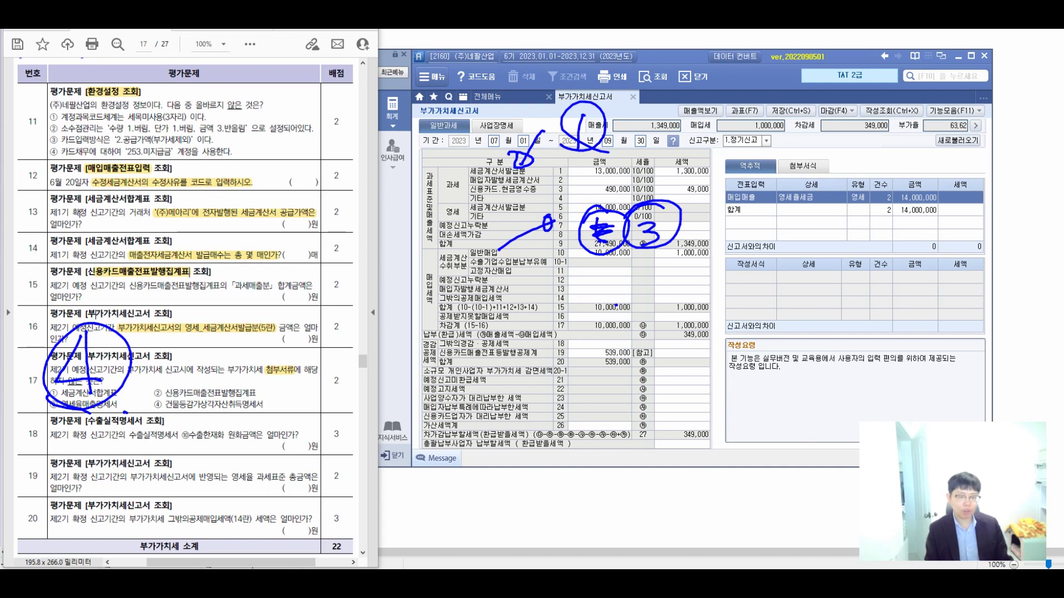
{"action": "left_click_drag", "start_coordinate": [426, 236], "coordinate": [488, 198]}
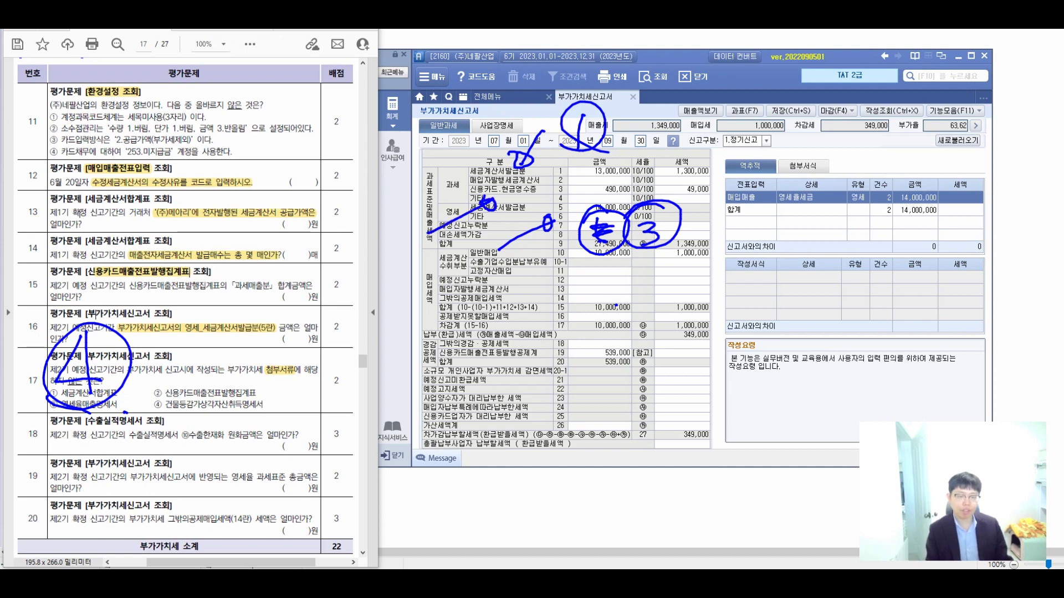
{"action": "left_click_drag", "start_coordinate": [398, 256], "coordinate": [427, 271]}
{"action": "mouse_move", "coordinate": [419, 237]}
{"action": "left_mouse_down"}
{"action": "mouse_move", "coordinate": [399, 243]}
{"action": "mouse_move", "coordinate": [435, 246]}
{"action": "left_mouse_up"}
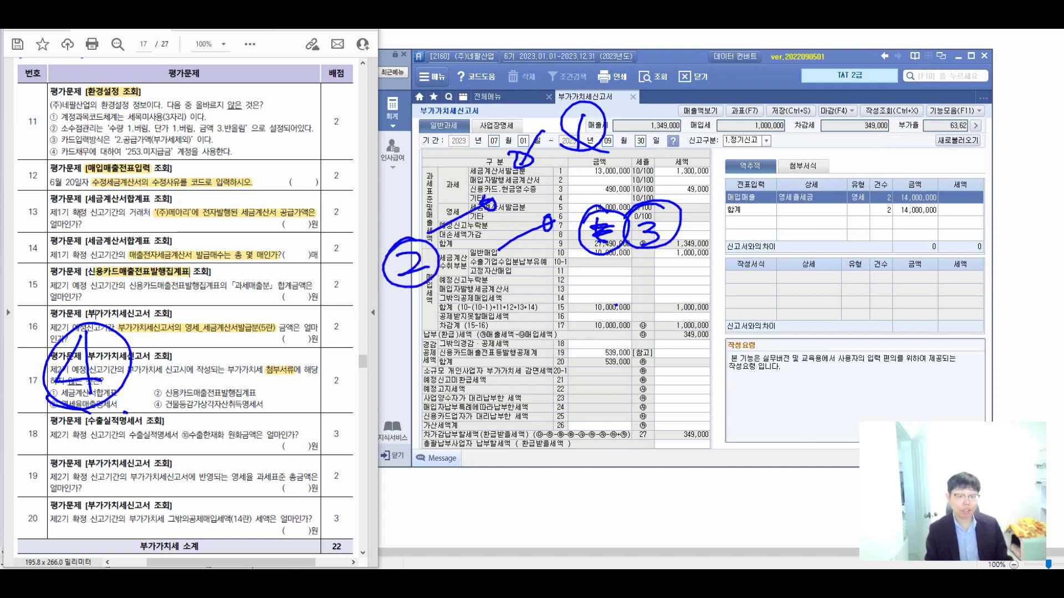
Step: Mark the 고정자산매입 line with an arrow, a circled 4 and the note "입력X", and clear the ink
{"action": "mouse_move", "coordinate": [582, 259]}
{"action": "left_mouse_down"}
{"action": "mouse_move", "coordinate": [557, 285]}
{"action": "mouse_move", "coordinate": [645, 302]}
{"action": "mouse_move", "coordinate": [597, 294]}
{"action": "left_mouse_up"}
{"action": "left_click_drag", "start_coordinate": [719, 287], "coordinate": [711, 338]}
{"action": "mouse_move", "coordinate": [715, 334]}
{"action": "left_mouse_down"}
{"action": "mouse_move", "coordinate": [679, 324]}
{"action": "mouse_move", "coordinate": [720, 335]}
{"action": "left_mouse_up"}
{"action": "left_click", "coordinate": [771, 339]}
{"action": "left_click_drag", "start_coordinate": [796, 277], "coordinate": [795, 305]}
{"action": "left_click_drag", "start_coordinate": [814, 275], "coordinate": [810, 328]}
{"action": "mouse_move", "coordinate": [815, 284]}
{"action": "left_mouse_down"}
{"action": "mouse_move", "coordinate": [825, 308]}
{"action": "mouse_move", "coordinate": [841, 299]}
{"action": "mouse_move", "coordinate": [845, 330]}
{"action": "left_mouse_up"}
{"action": "mouse_move", "coordinate": [881, 287]}
{"action": "left_mouse_down"}
{"action": "mouse_move", "coordinate": [855, 318]}
{"action": "mouse_move", "coordinate": [888, 328]}
{"action": "left_mouse_up"}
{"action": "left_click", "coordinate": [895, 330]}
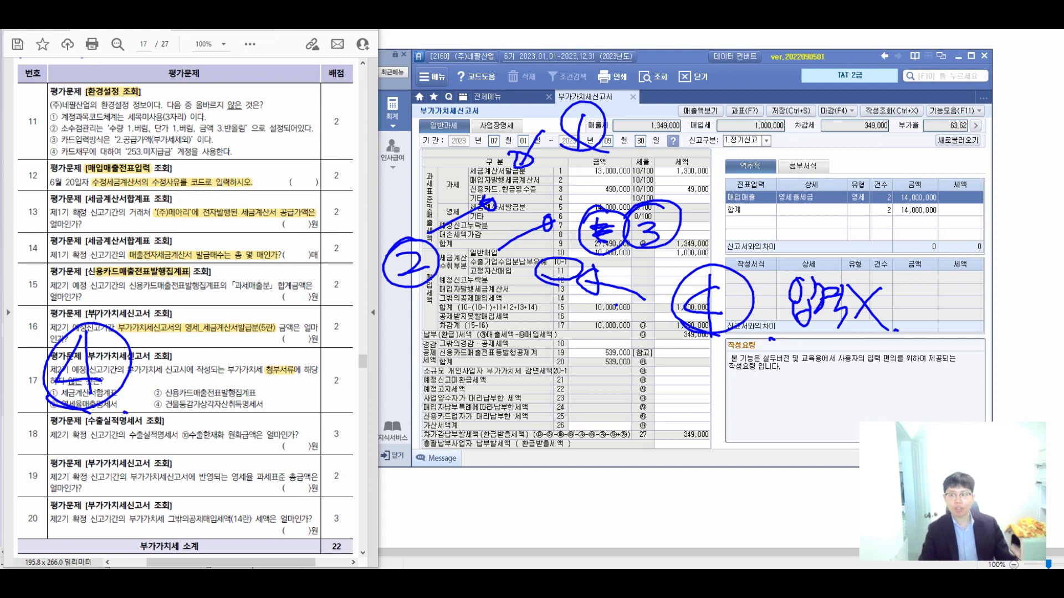
{"action": "key", "text": "Escape"}
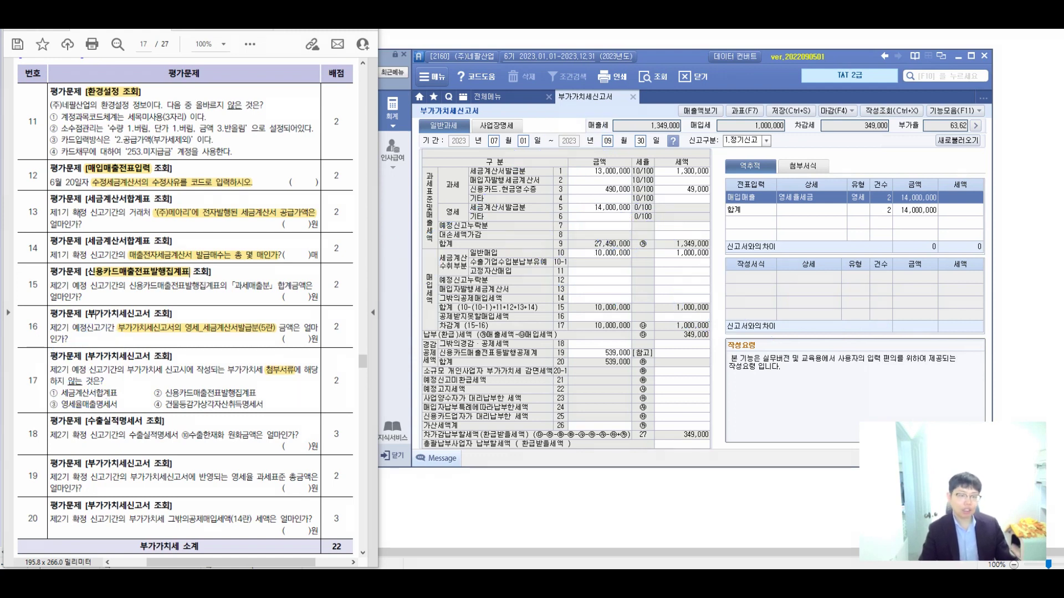
Step: Open 세금계산서합계표 from the full menu and retrieve the period 2023-07 to 2023-09
{"action": "left_click", "coordinate": [487, 96]}
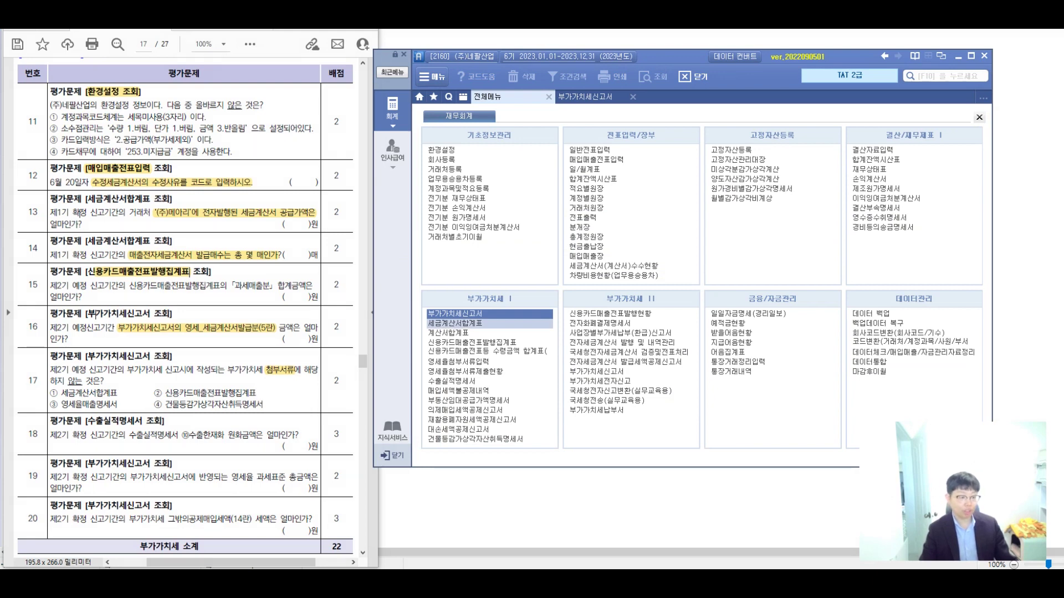
{"action": "left_click", "coordinate": [455, 323]}
{"action": "type", "text": "07"}
{"action": "key", "text": "Return"}
{"action": "type", "text": "09"}
{"action": "key", "text": "Return"}
{"action": "key", "text": "Return"}
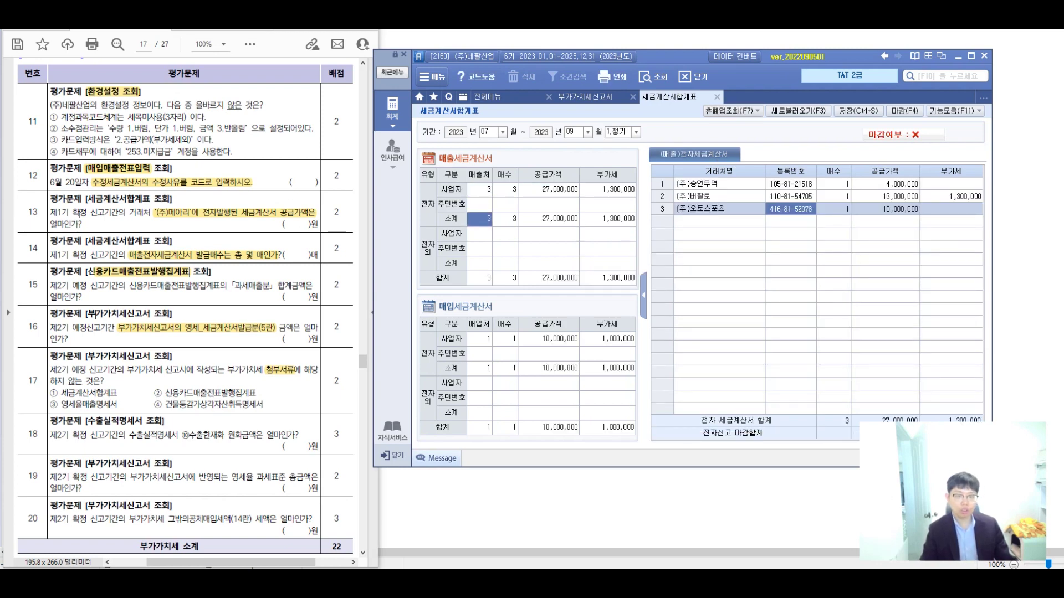
Step: Open 신용카드매출전표발행집계표 from the full menu and retrieve the period 2023-07 to 2023-09
{"action": "left_click", "coordinate": [487, 97]}
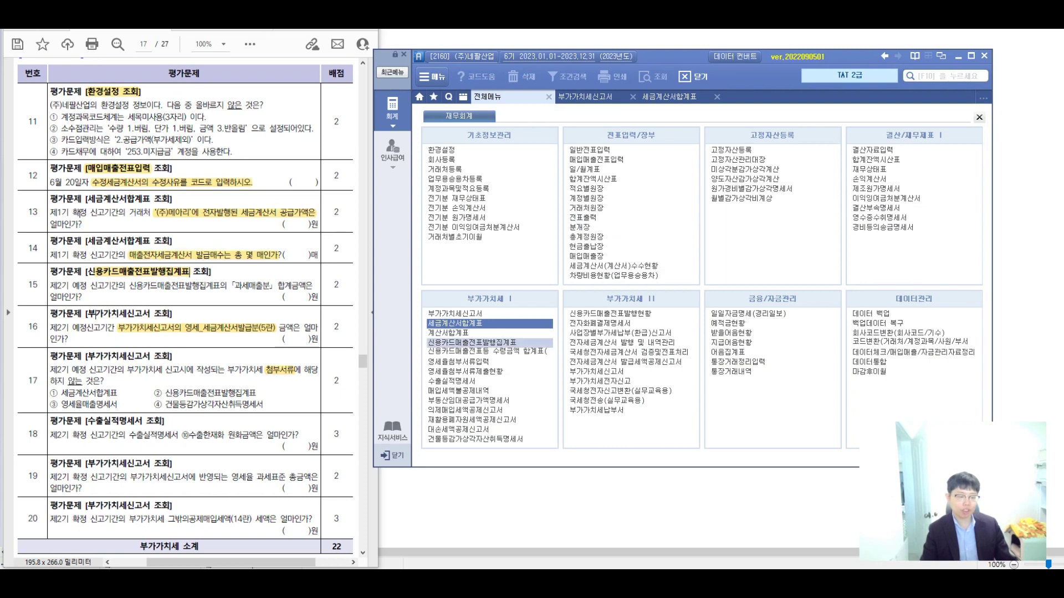
{"action": "left_click", "coordinate": [472, 343]}
{"action": "key", "text": "Return"}
{"action": "key", "text": "Return"}
{"action": "key", "text": "Return"}
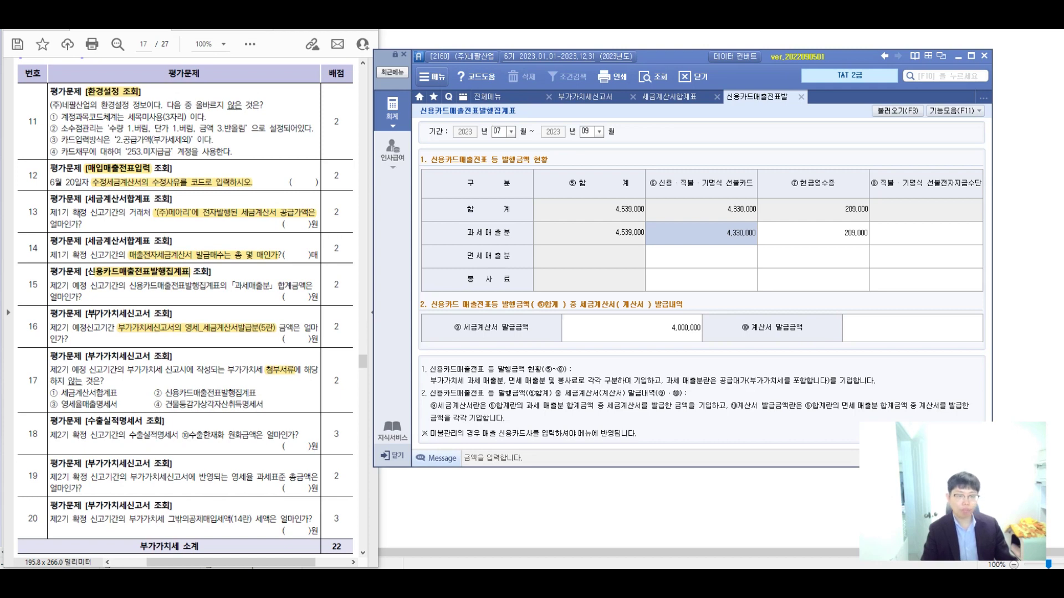
Step: Return to the full menu and highlight option ③ 영세율매출명세서 in question 17
{"action": "left_click", "coordinate": [487, 97]}
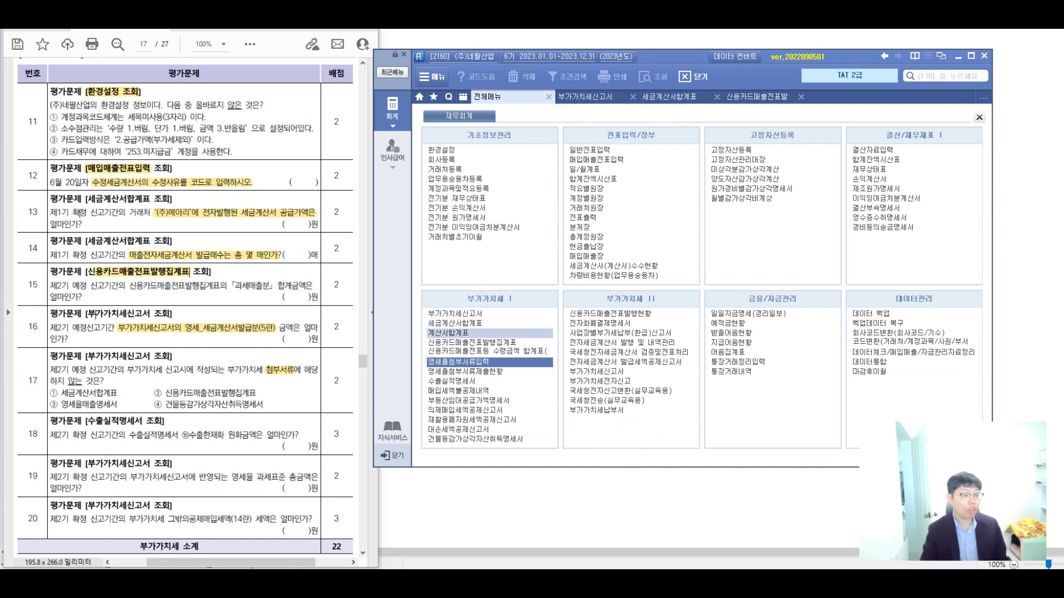
{"action": "left_click_drag", "start_coordinate": [60, 404], "coordinate": [118, 404]}
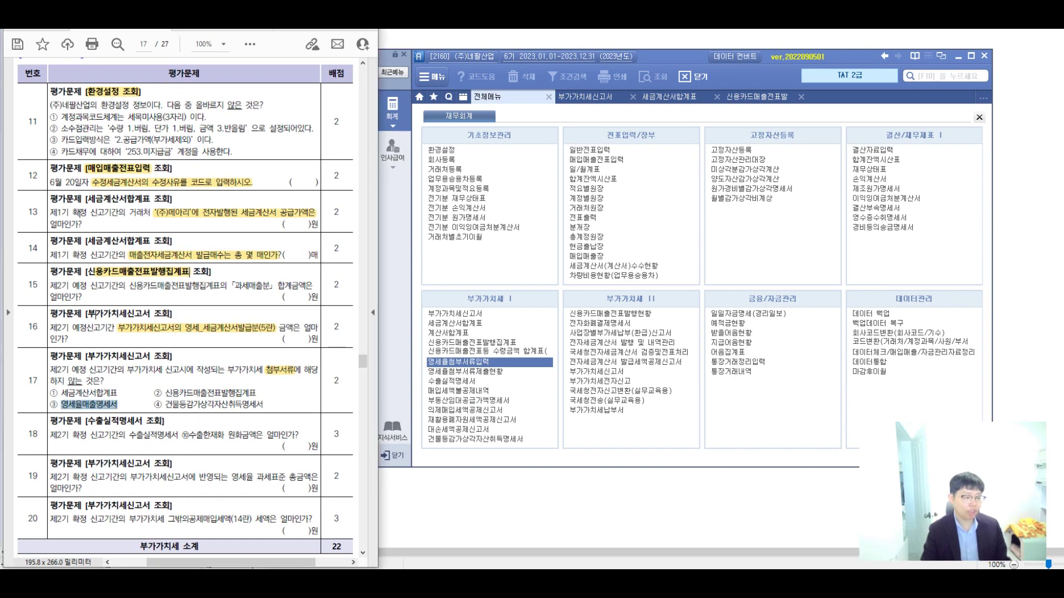
{"action": "left_click", "coordinate": [130, 360]}
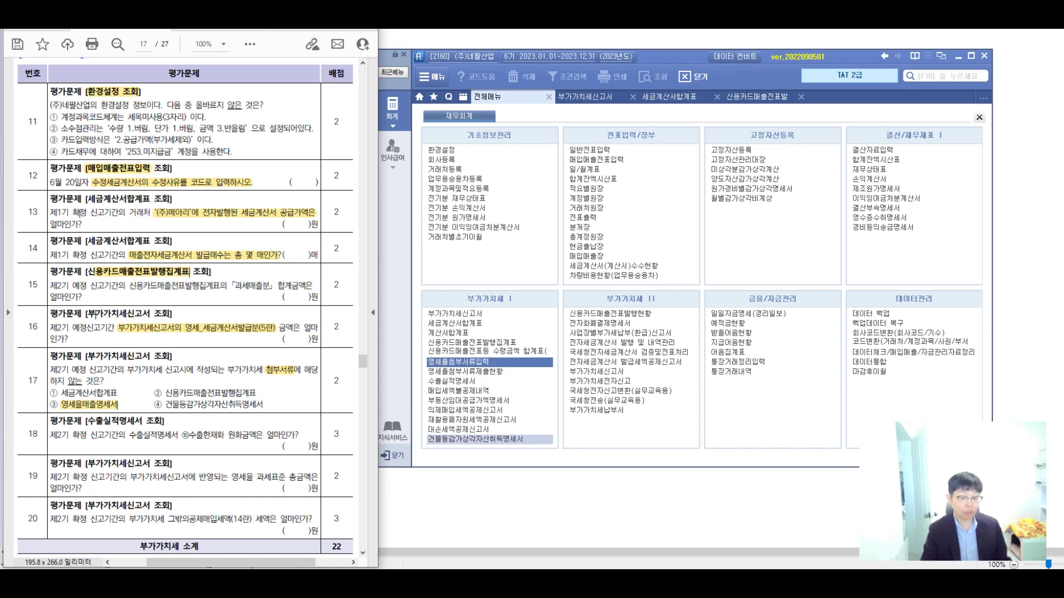
Step: Open 건물등감가상각자산취득명세서, load the data for 2023-07 to 2023-09, and close the open form tabs
{"action": "left_click", "coordinate": [475, 439]}
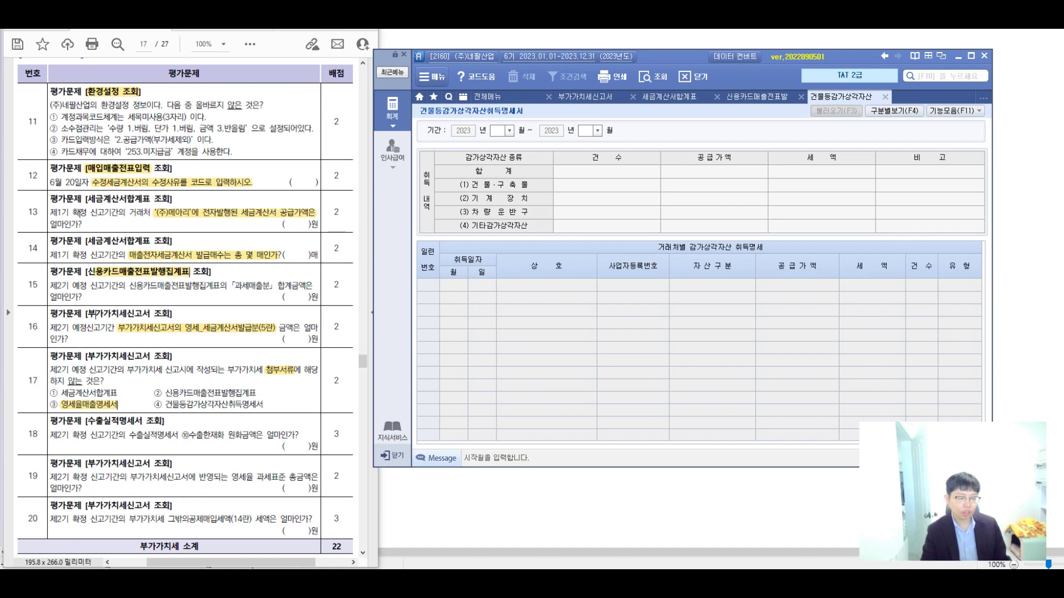
{"action": "type", "text": "07"}
{"action": "key", "text": "Return"}
{"action": "type", "text": "09"}
{"action": "key", "text": "Return"}
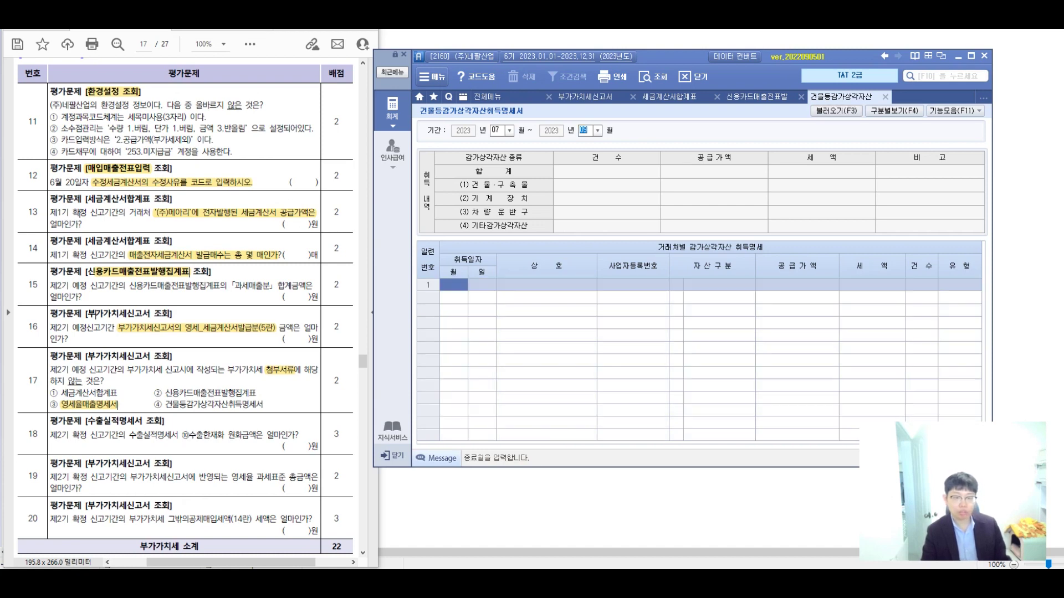
{"action": "key", "text": "F3"}
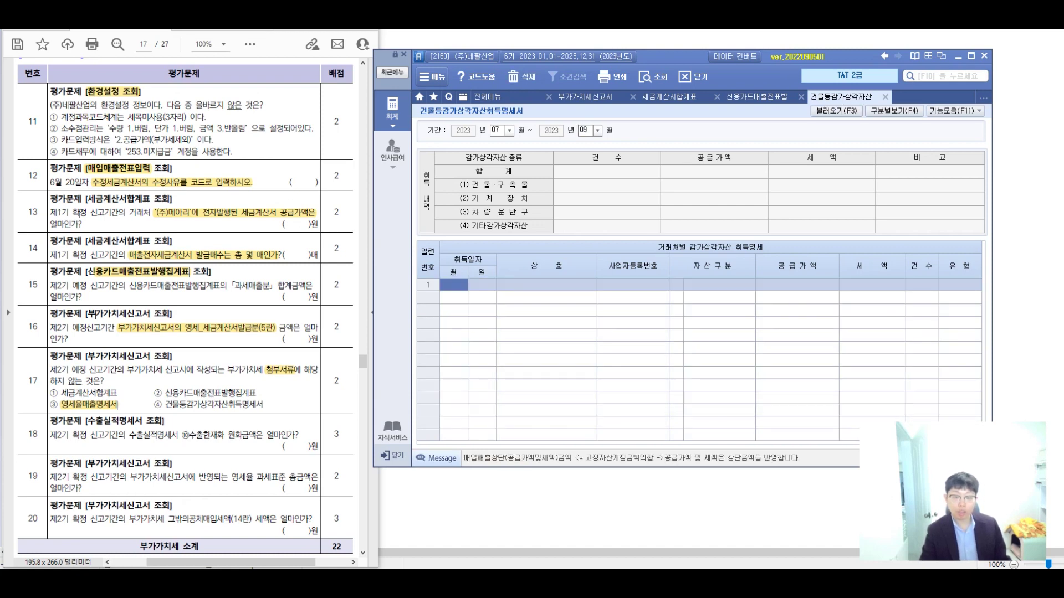
{"action": "key", "text": "Tab"}
{"action": "key", "text": "Return"}
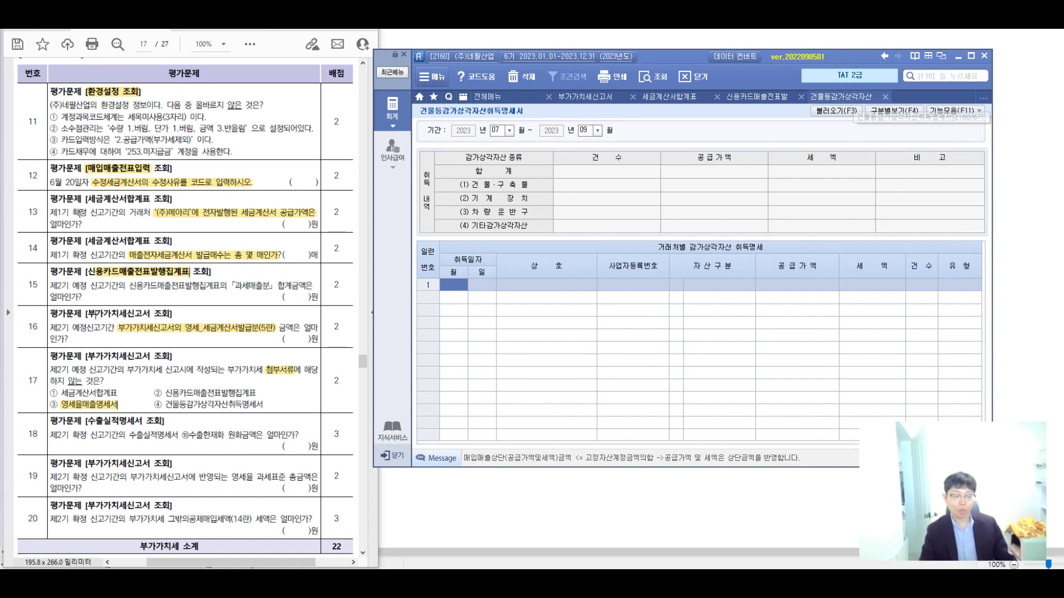
{"action": "right_click", "coordinate": [840, 97]}
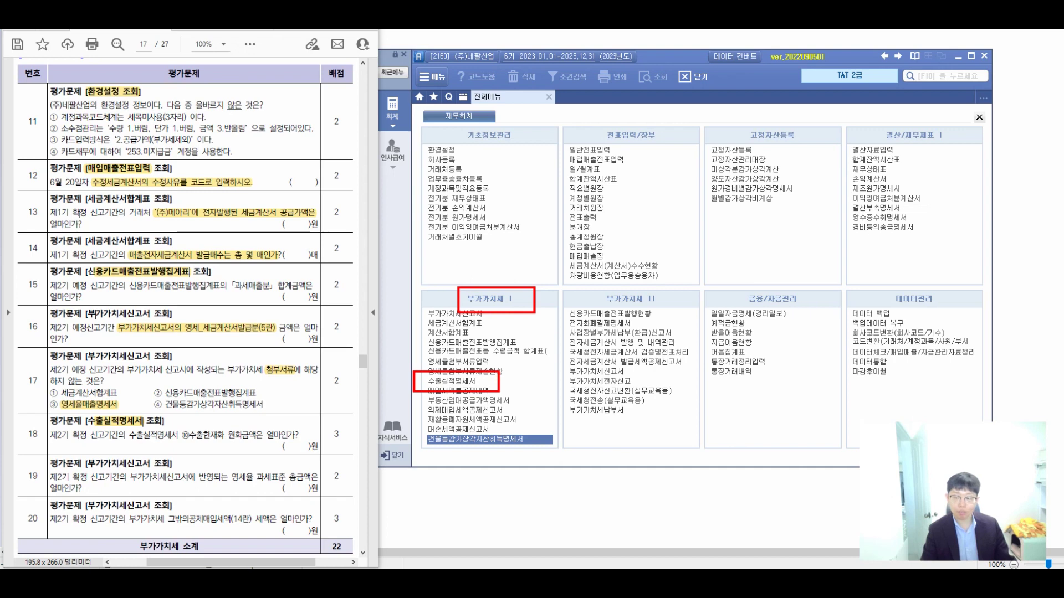
Step: Open 수출실적명세서 and retrieve the period 2023-10 to 2023-12 for question 18
{"action": "left_click", "coordinate": [451, 381]}
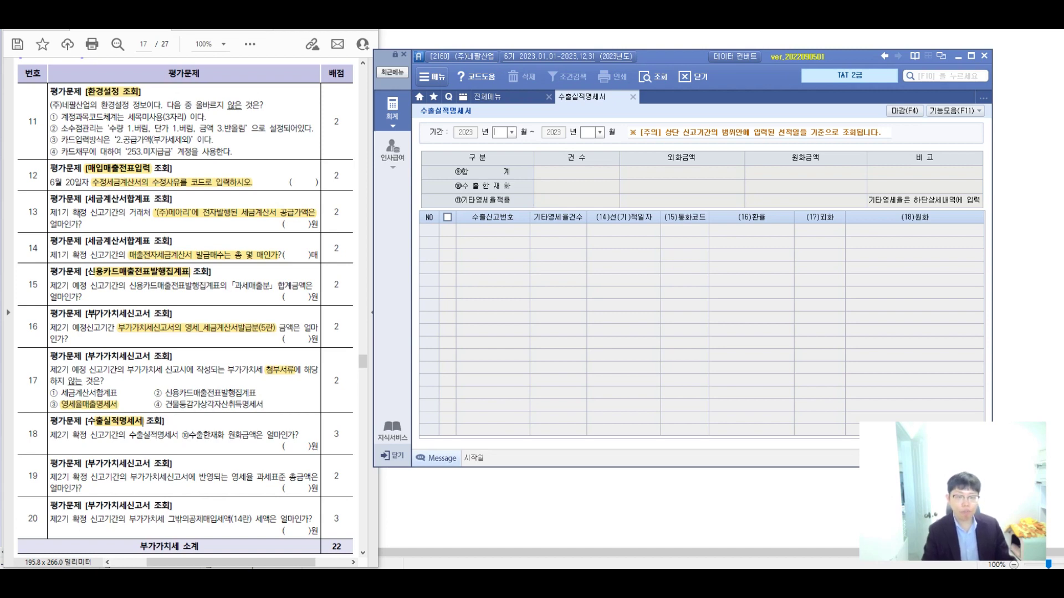
{"action": "type", "text": "1,120"}
{"action": "key", "text": "Return"}
{"action": "type", "text": "12"}
{"action": "key", "text": "Return"}
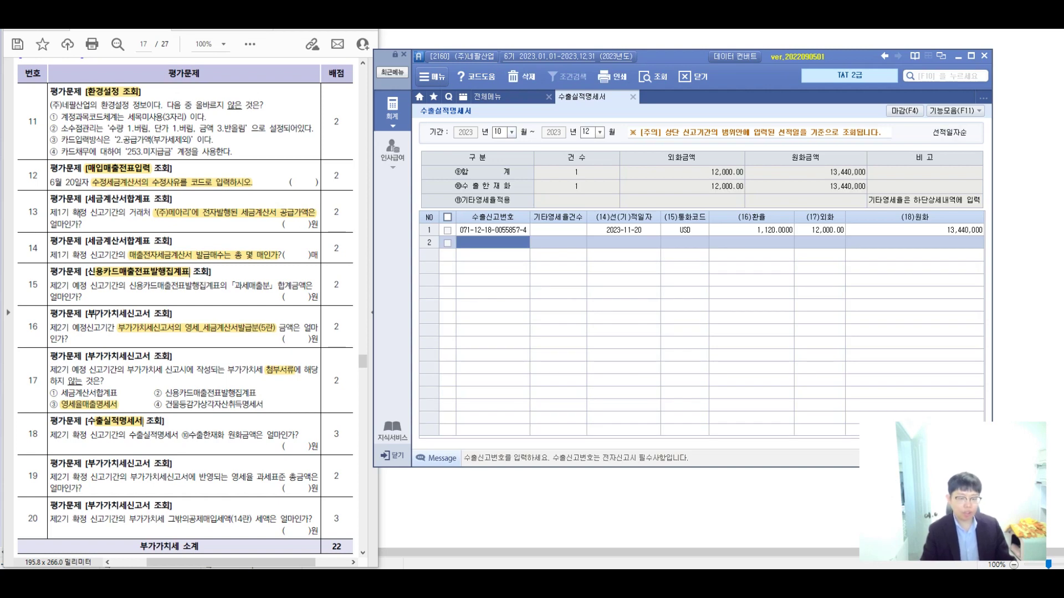
Step: Close 수출실적명세서, open 부가가치세신고서 from the full menu, and highlight 영세율 과세표준 in question 19
{"action": "left_click", "coordinate": [751, 230]}
{"action": "key", "text": "Return"}
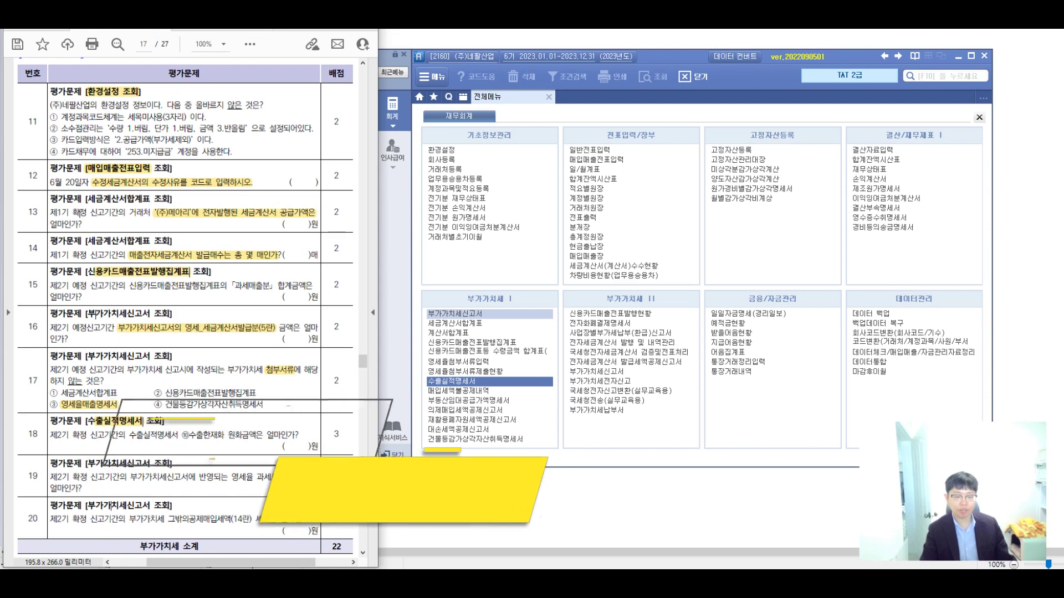
{"action": "left_click", "coordinate": [454, 313]}
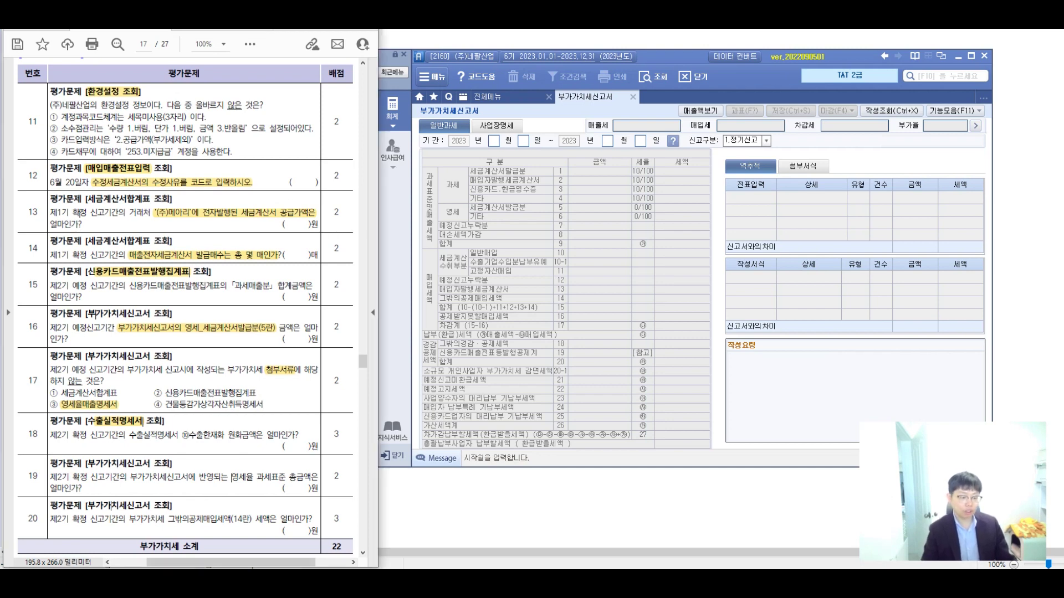
{"action": "left_click_drag", "start_coordinate": [231, 477], "coordinate": [286, 477]}
{"action": "left_click", "coordinate": [253, 434]}
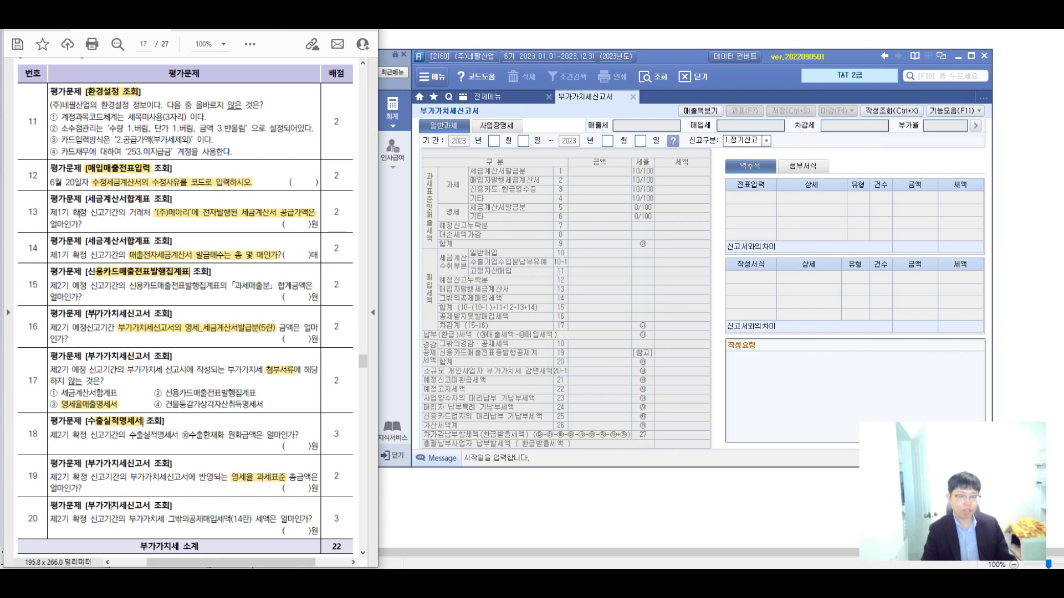
Step: Retrieve the 부가가치세신고서 for 2023-10-01 to 2023-12-31 as a 정기신고
{"action": "left_click", "coordinate": [493, 141]}
{"action": "type", "text": "10"}
{"action": "type", "text": "12"}
{"action": "key", "text": "Return"}
{"action": "key", "text": "Return"}
{"action": "key", "text": "Return"}
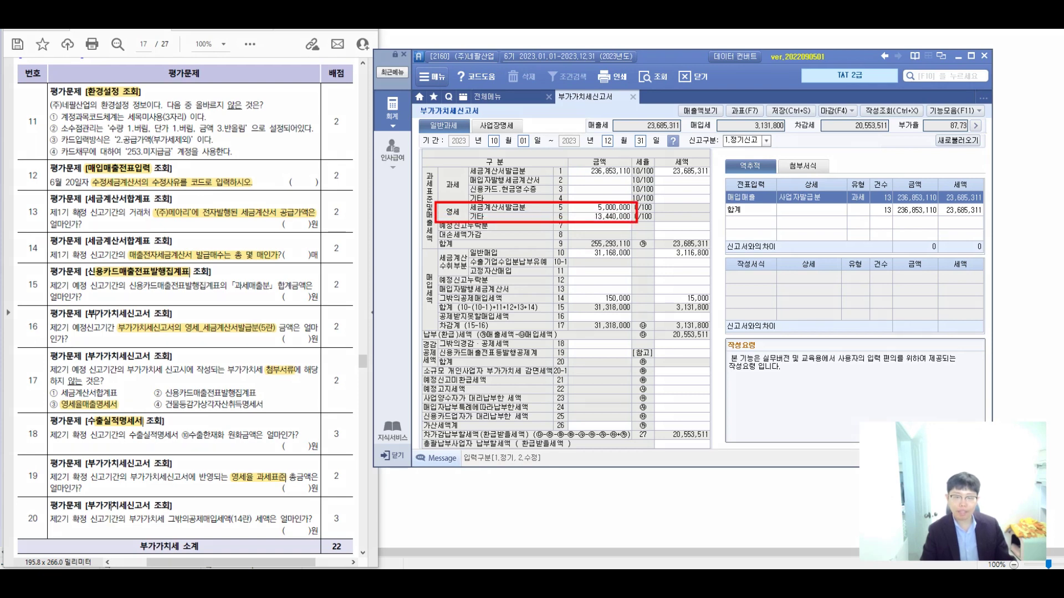
Step: Handwrite the answers 18,440,000 and 15,000 beside questions 19 and 20, and clear the screen annotations
{"action": "mouse_move", "coordinate": [110, 488]}
{"action": "left_mouse_down"}
{"action": "mouse_move", "coordinate": [150, 460]}
{"action": "mouse_move", "coordinate": [172, 475]}
{"action": "mouse_move", "coordinate": [193, 460]}
{"action": "mouse_move", "coordinate": [195, 491]}
{"action": "mouse_move", "coordinate": [212, 467]}
{"action": "mouse_move", "coordinate": [291, 485]}
{"action": "left_mouse_up"}
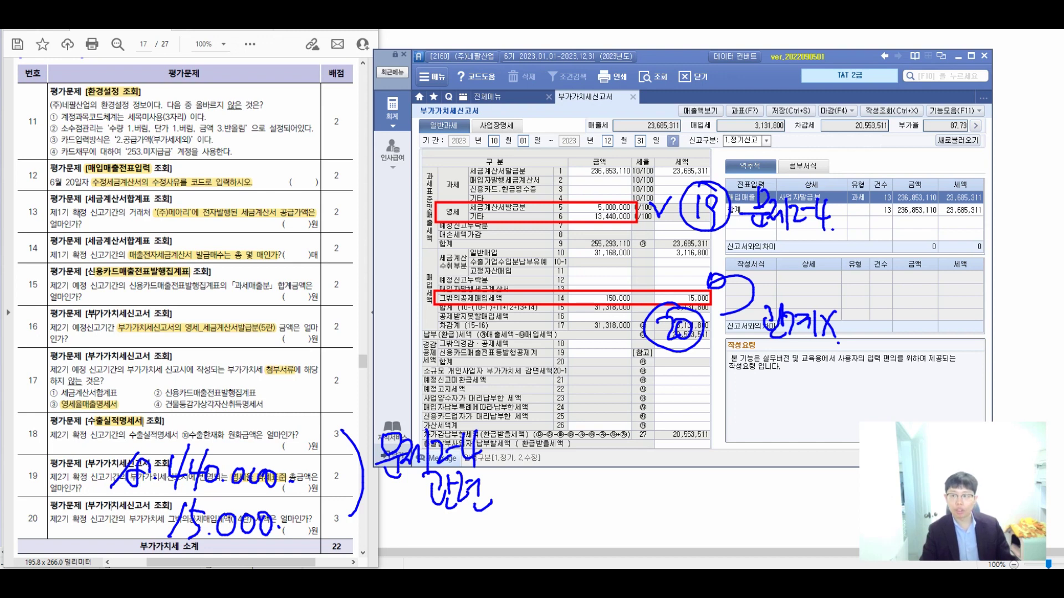
{"action": "key", "text": "Escape"}
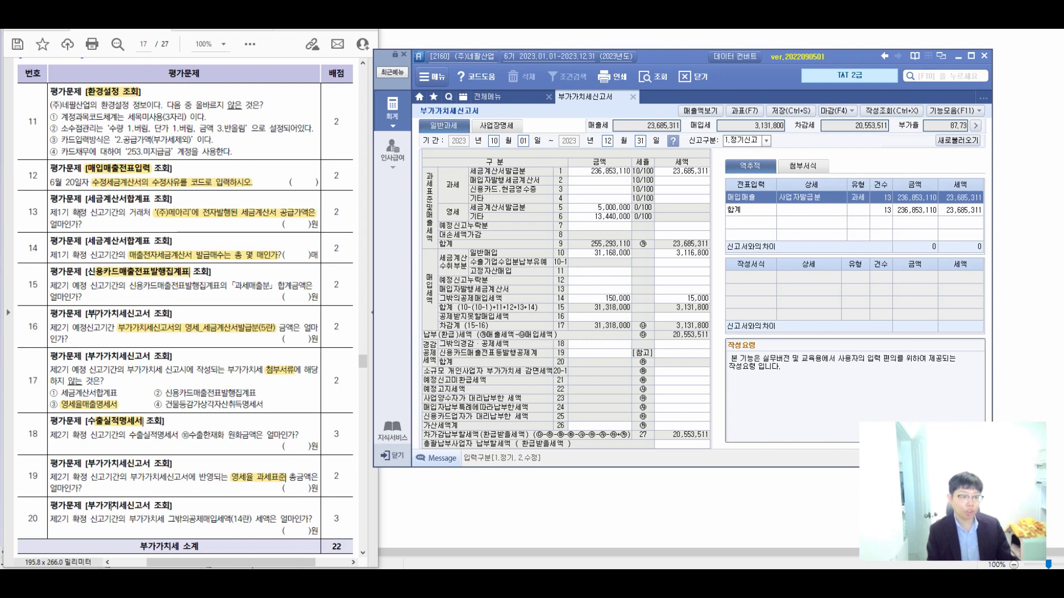
Step: Bracket questions 12–13 with the handwritten label 문제2-1, 문제2-2, and questions 14–17 with 문제2-3번
{"action": "mouse_move", "coordinate": [339, 170]}
{"action": "left_mouse_down"}
{"action": "mouse_move", "coordinate": [357, 205]}
{"action": "mouse_move", "coordinate": [328, 217]}
{"action": "left_mouse_up"}
{"action": "mouse_move", "coordinate": [383, 175]}
{"action": "left_mouse_down"}
{"action": "mouse_move", "coordinate": [384, 192]}
{"action": "mouse_move", "coordinate": [411, 202]}
{"action": "mouse_move", "coordinate": [421, 194]}
{"action": "mouse_move", "coordinate": [504, 198]}
{"action": "mouse_move", "coordinate": [510, 210]}
{"action": "mouse_move", "coordinate": [556, 204]}
{"action": "mouse_move", "coordinate": [571, 224]}
{"action": "left_mouse_up"}
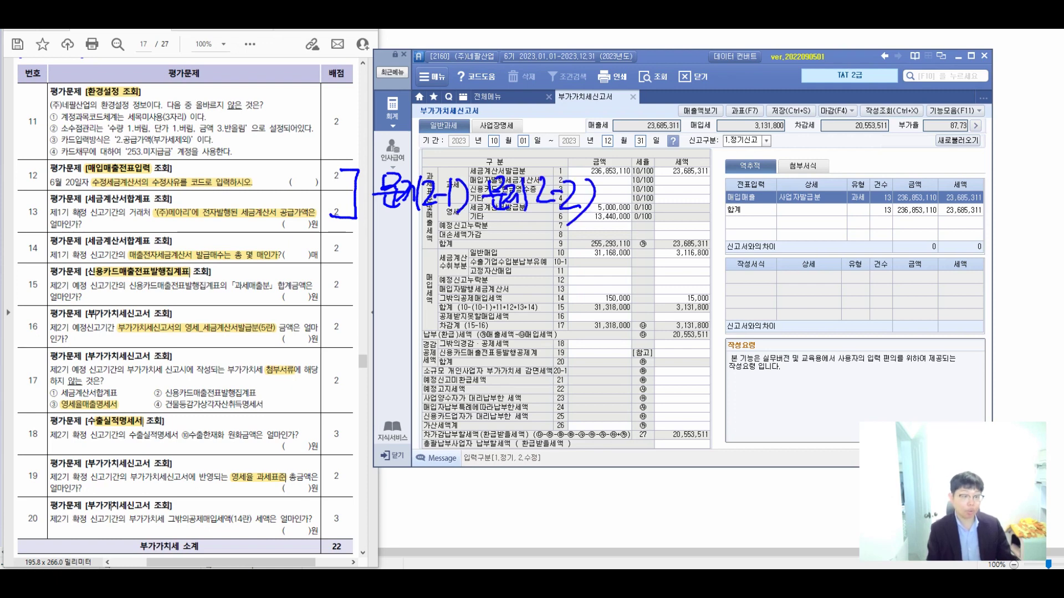
{"action": "mouse_move", "coordinate": [336, 250]}
{"action": "left_mouse_down"}
{"action": "mouse_move", "coordinate": [352, 250]}
{"action": "mouse_move", "coordinate": [350, 377]}
{"action": "mouse_move", "coordinate": [340, 376]}
{"action": "left_mouse_up"}
{"action": "mouse_move", "coordinate": [381, 293]}
{"action": "left_mouse_down"}
{"action": "mouse_move", "coordinate": [399, 338]}
{"action": "mouse_move", "coordinate": [419, 327]}
{"action": "mouse_move", "coordinate": [443, 335]}
{"action": "mouse_move", "coordinate": [468, 303]}
{"action": "mouse_move", "coordinate": [501, 326]}
{"action": "left_mouse_up"}
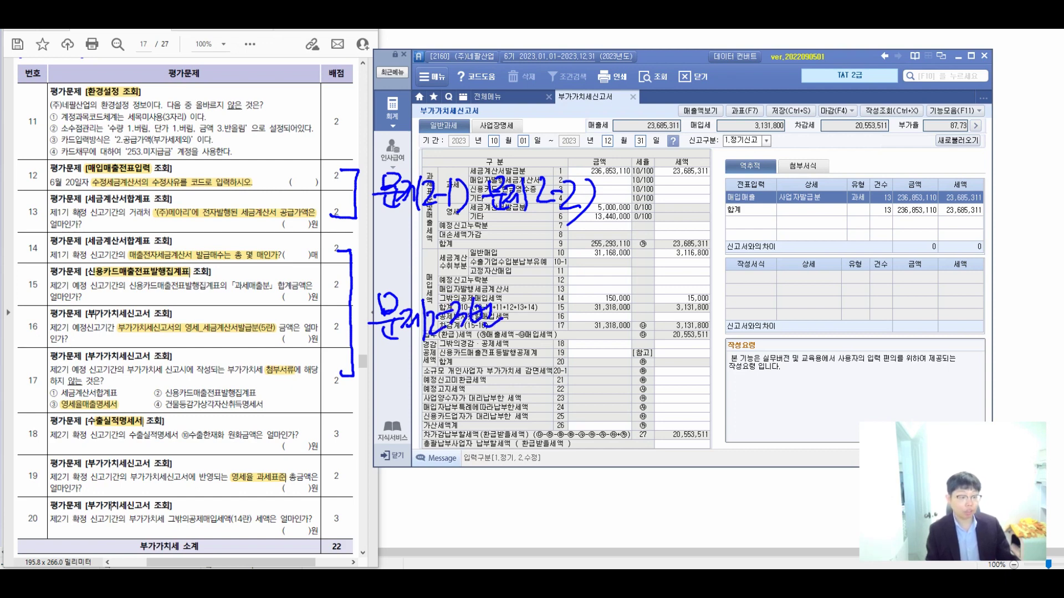
Step: Bracket questions 18–20 and handwrite the label 문제2-4번 beside them
{"action": "mouse_move", "coordinate": [333, 436]}
{"action": "left_mouse_down"}
{"action": "mouse_move", "coordinate": [347, 527]}
{"action": "mouse_move", "coordinate": [333, 525]}
{"action": "left_mouse_up"}
{"action": "left_click_drag", "start_coordinate": [376, 443], "coordinate": [395, 463]}
{"action": "mouse_move", "coordinate": [393, 463]}
{"action": "left_mouse_down"}
{"action": "mouse_move", "coordinate": [391, 478]}
{"action": "mouse_move", "coordinate": [412, 454]}
{"action": "mouse_move", "coordinate": [426, 482]}
{"action": "mouse_move", "coordinate": [465, 451]}
{"action": "mouse_move", "coordinate": [482, 476]}
{"action": "mouse_move", "coordinate": [508, 460]}
{"action": "mouse_move", "coordinate": [520, 466]}
{"action": "left_mouse_up"}
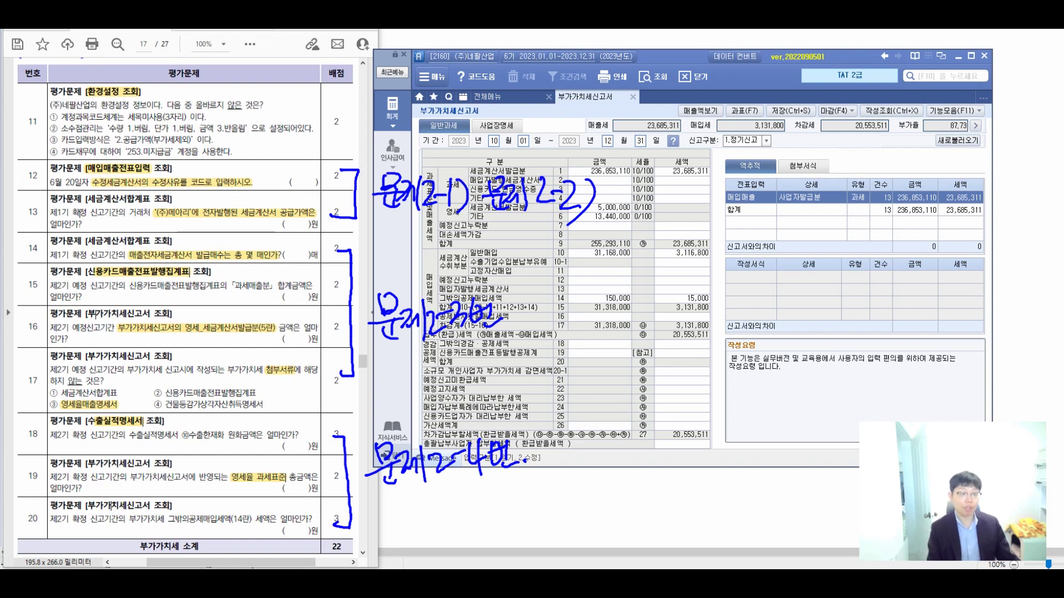
Step: Draw a line out from question 11 and handwrite a note marking it as an unrelated question
{"action": "left_click_drag", "start_coordinate": [336, 118], "coordinate": [537, 127]}
{"action": "mouse_move", "coordinate": [579, 92]}
{"action": "left_mouse_down"}
{"action": "mouse_move", "coordinate": [573, 115]}
{"action": "mouse_move", "coordinate": [587, 127]}
{"action": "left_mouse_up"}
{"action": "mouse_move", "coordinate": [596, 99]}
{"action": "left_mouse_down"}
{"action": "mouse_move", "coordinate": [593, 137]}
{"action": "mouse_move", "coordinate": [638, 111]}
{"action": "mouse_move", "coordinate": [634, 147]}
{"action": "mouse_move", "coordinate": [660, 101]}
{"action": "mouse_move", "coordinate": [657, 141]}
{"action": "left_mouse_up"}
{"action": "mouse_move", "coordinate": [668, 105]}
{"action": "left_mouse_down"}
{"action": "mouse_move", "coordinate": [662, 140]}
{"action": "mouse_move", "coordinate": [681, 123]}
{"action": "mouse_move", "coordinate": [671, 136]}
{"action": "left_mouse_up"}
{"action": "mouse_move", "coordinate": [665, 137]}
{"action": "left_mouse_down"}
{"action": "mouse_move", "coordinate": [687, 131]}
{"action": "mouse_move", "coordinate": [699, 141]}
{"action": "left_mouse_up"}
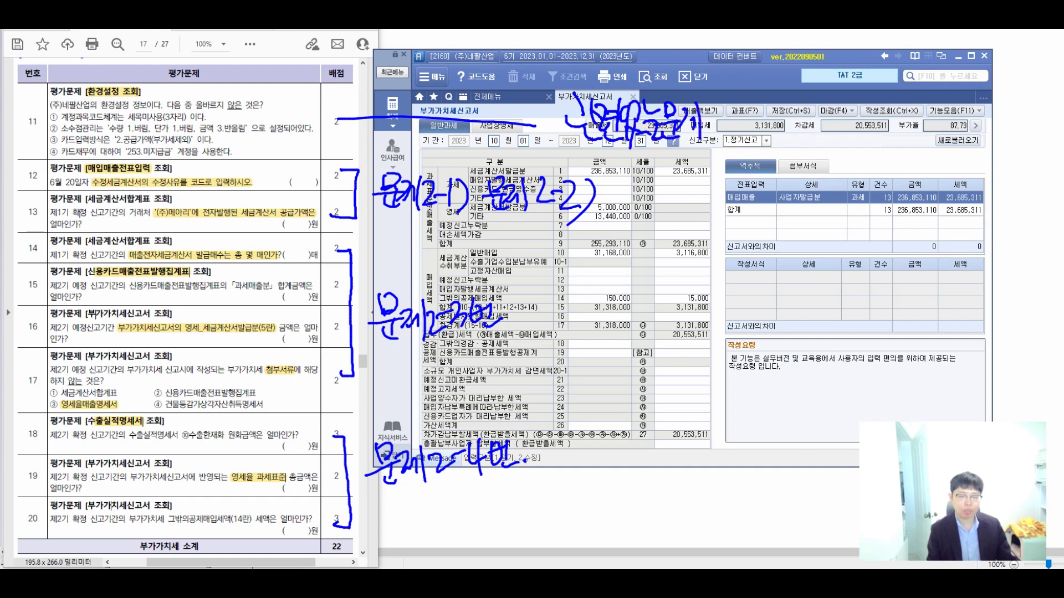